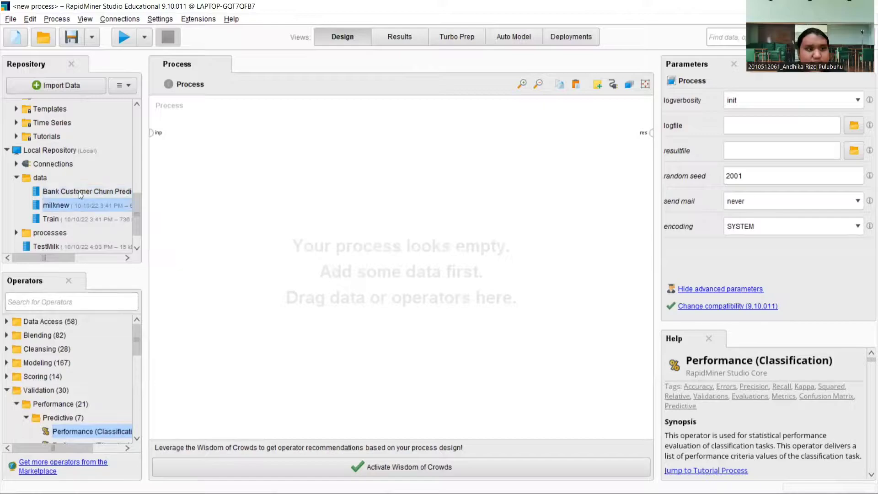
# Add a Read CSV operator to the empty process and open its data import wizard.
pyautogui.click(84, 302)
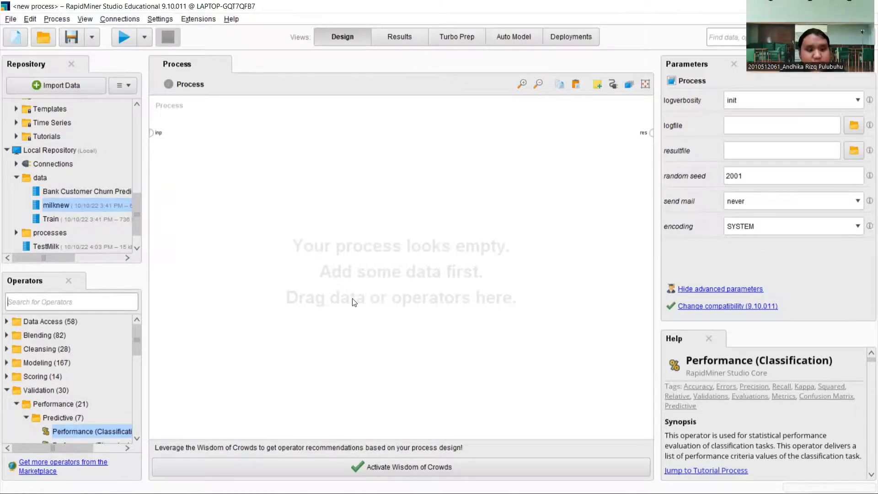
pyautogui.write('read')
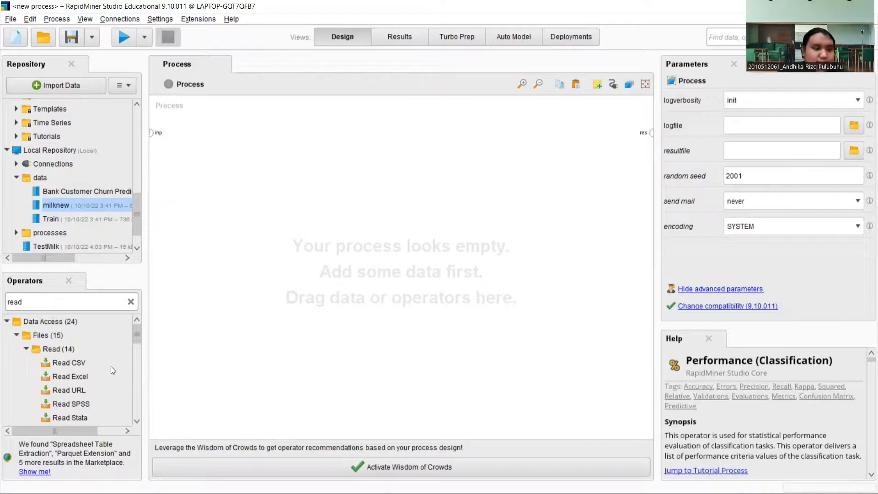
pyautogui.moveTo(111, 366); pyautogui.dragTo(234, 189)
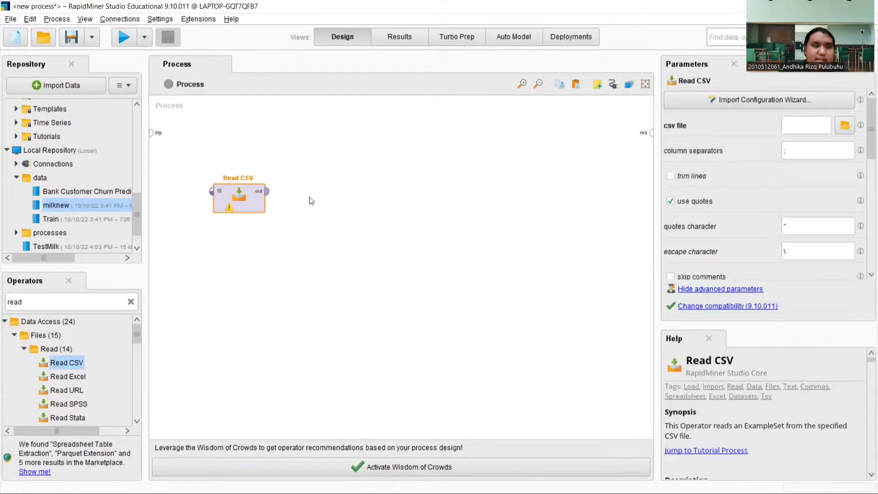
pyautogui.doubleClick(229, 197)
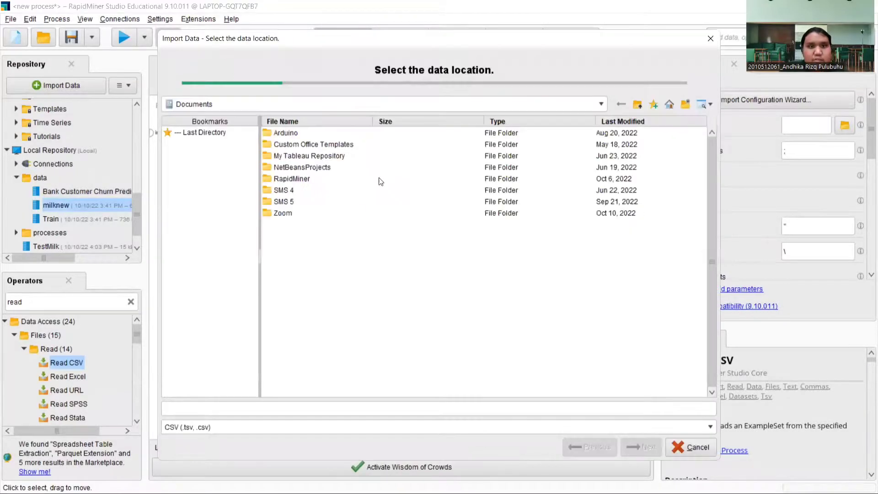
pyautogui.doubleClick(293, 204)
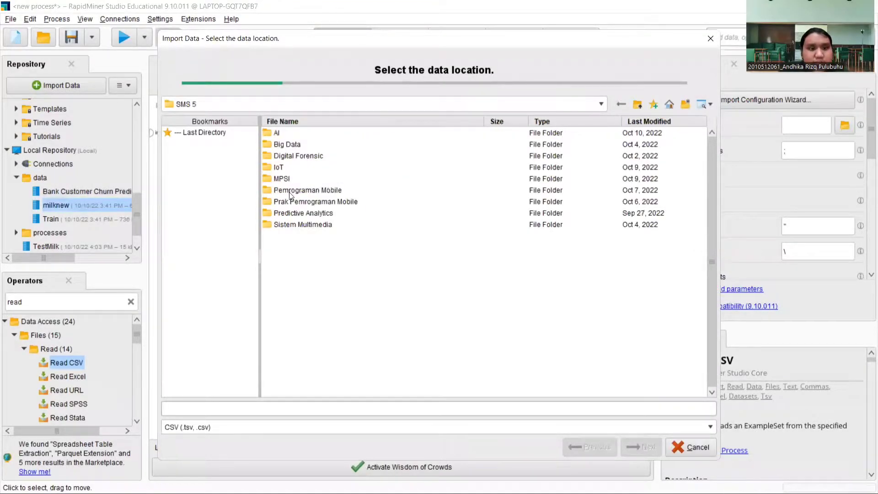
pyautogui.click(297, 212)
pyautogui.doubleClick(297, 213)
pyautogui.doubleClick(293, 133)
pyautogui.click(288, 135)
pyautogui.doubleClick(288, 133)
pyautogui.doubleClick(288, 133)
pyautogui.click(288, 134)
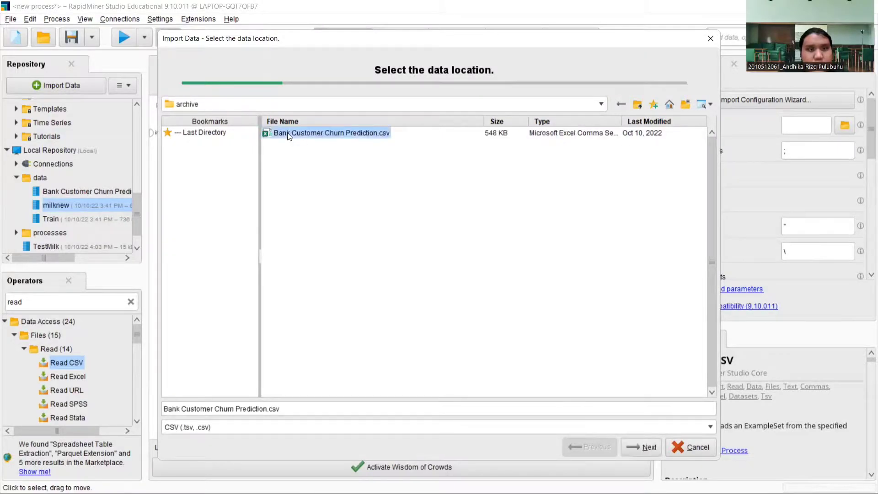
# Import milknew.csv from the last used directory into Read CSV, keeping the suggested data format and column types.
pyautogui.click(205, 133)
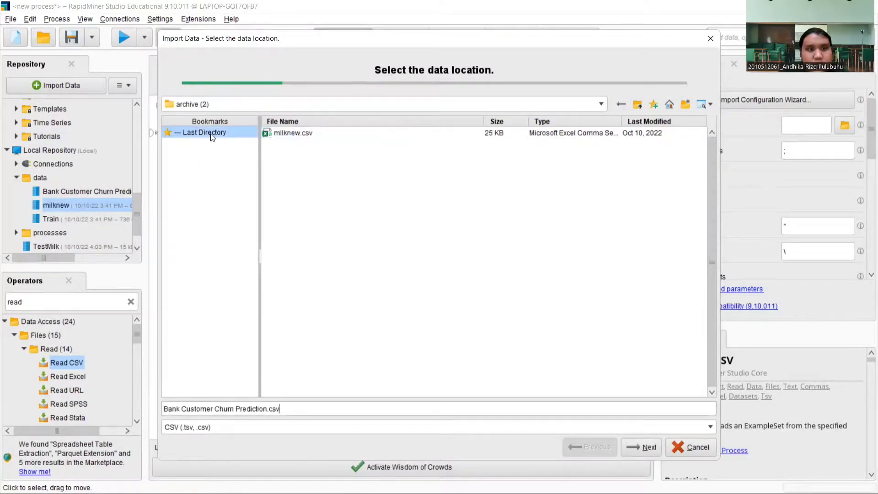
pyautogui.click(295, 133)
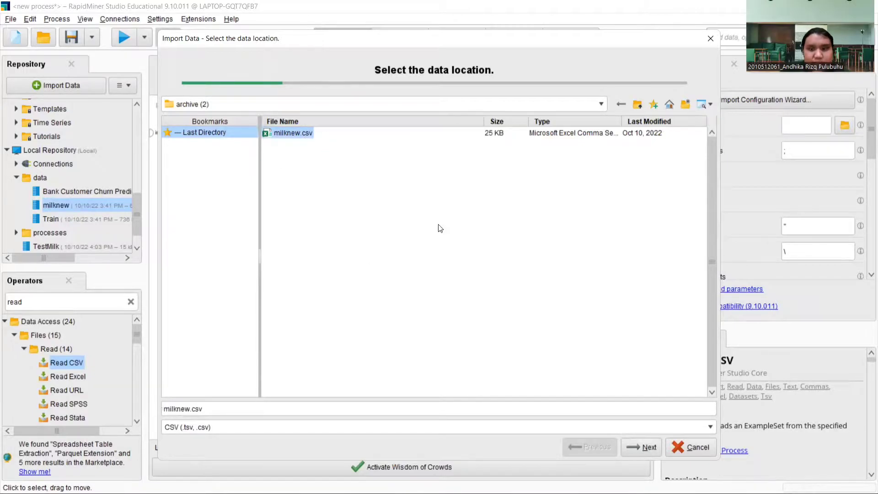
pyautogui.click(645, 445)
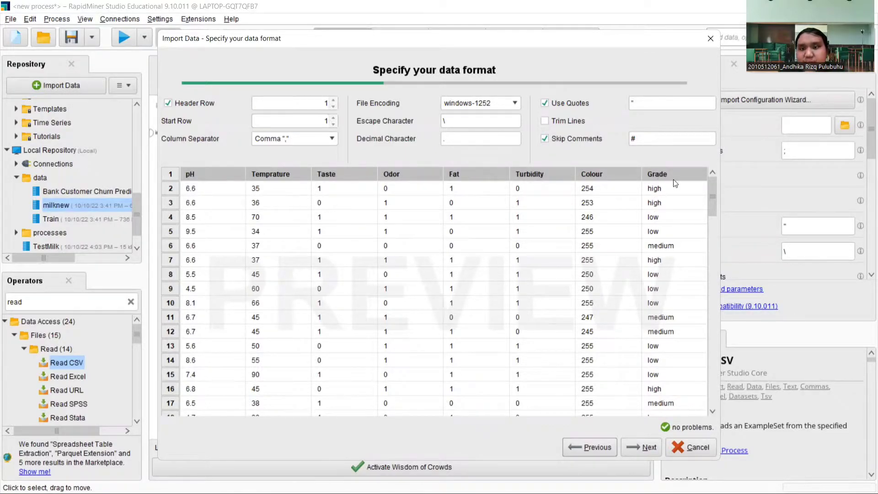
pyautogui.click(642, 447)
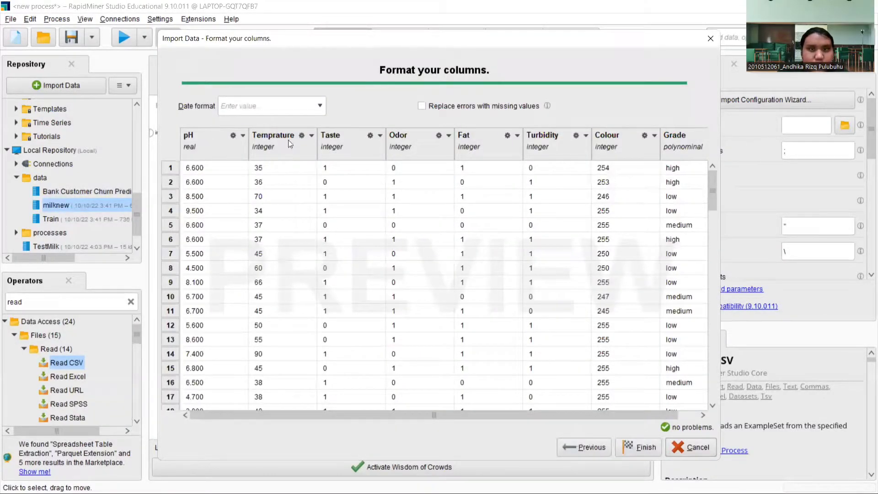
pyautogui.moveTo(560, 412); pyautogui.dragTo(650, 410)
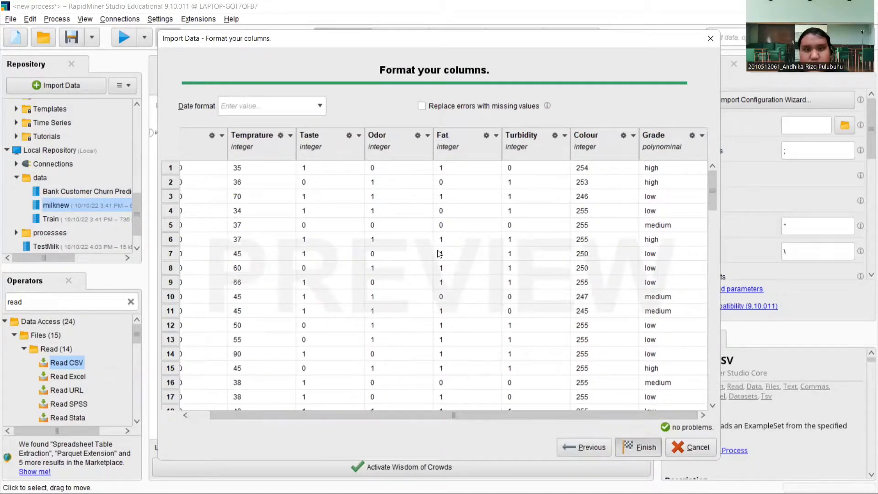
pyautogui.click(640, 448)
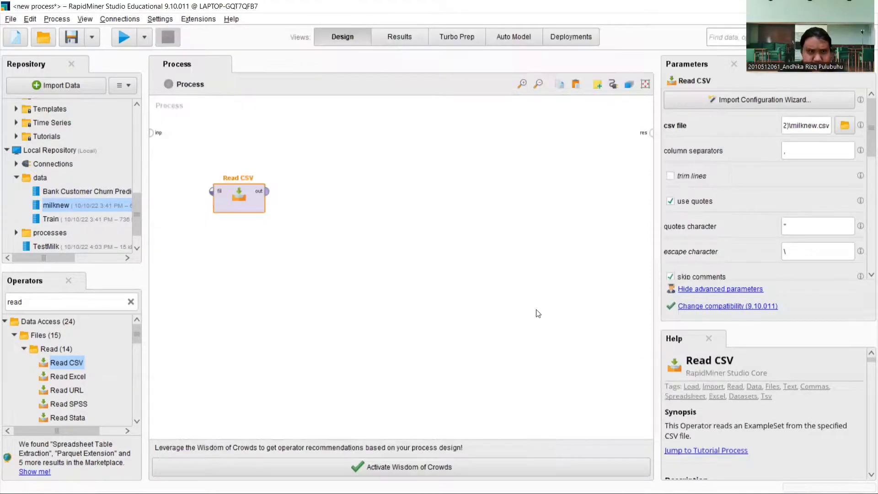
# Look through the Read CSV operator's parameters, both with and without the advanced ones shown.
pyautogui.scroll(-5, 701, 241)
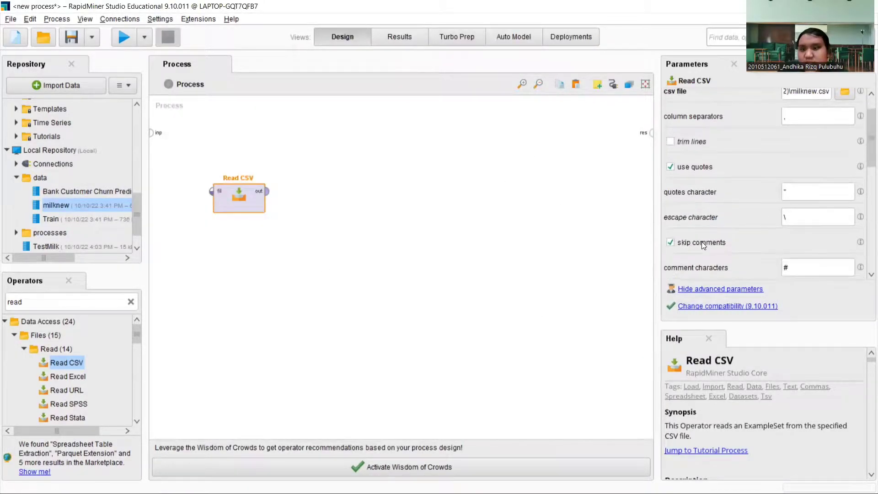
pyautogui.scroll(-8, 701, 241)
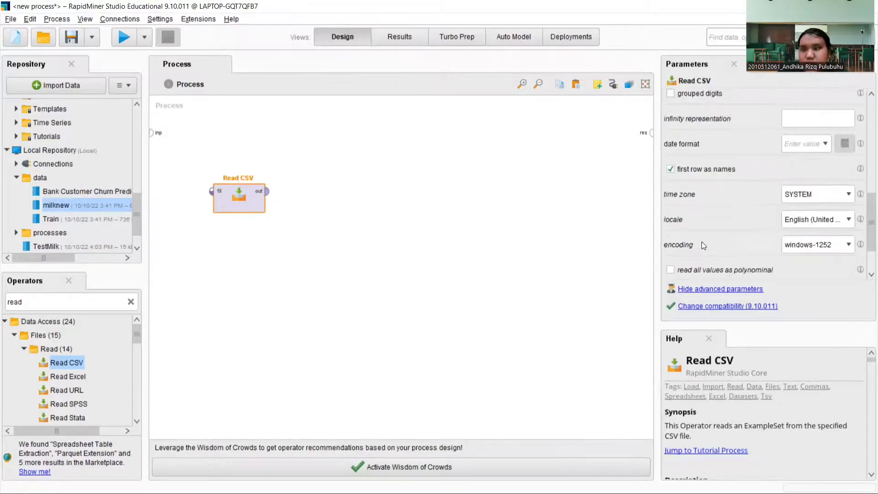
pyautogui.scroll(10, 701, 241)
pyautogui.scroll(2, 701, 242)
pyautogui.scroll(-3, 701, 242)
pyautogui.scroll(3, 701, 242)
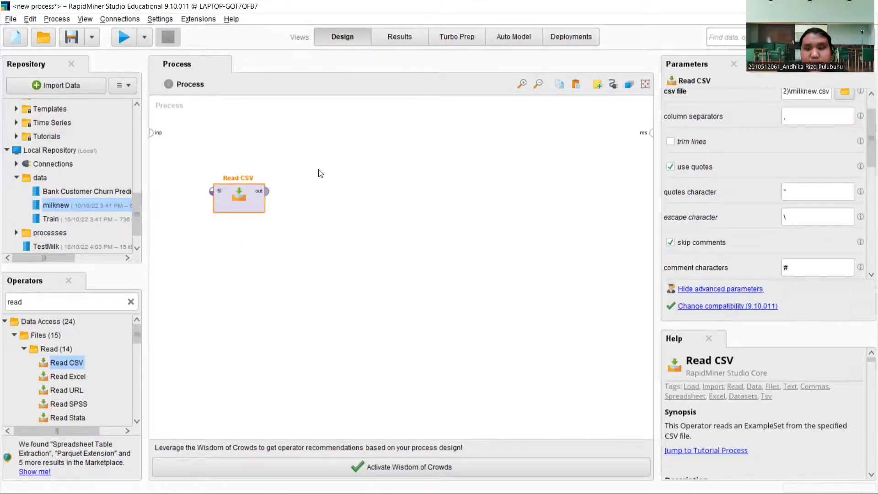
pyautogui.click(734, 288)
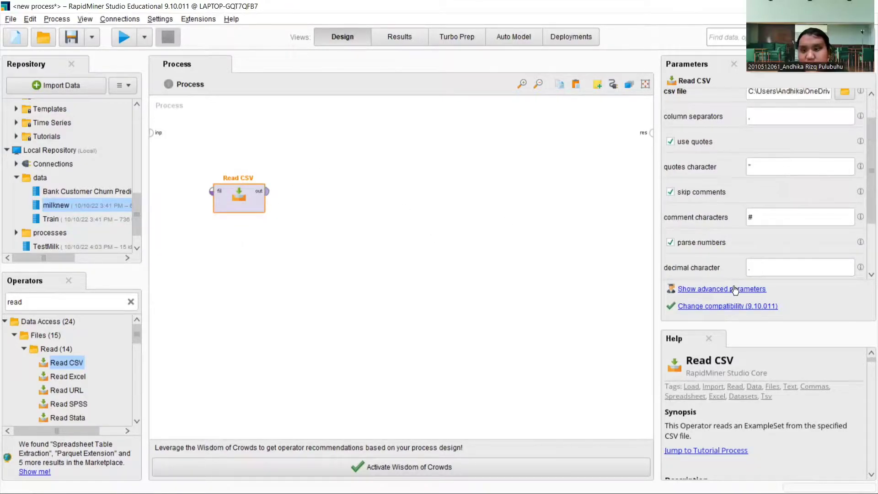
pyautogui.scroll(-3, 732, 241)
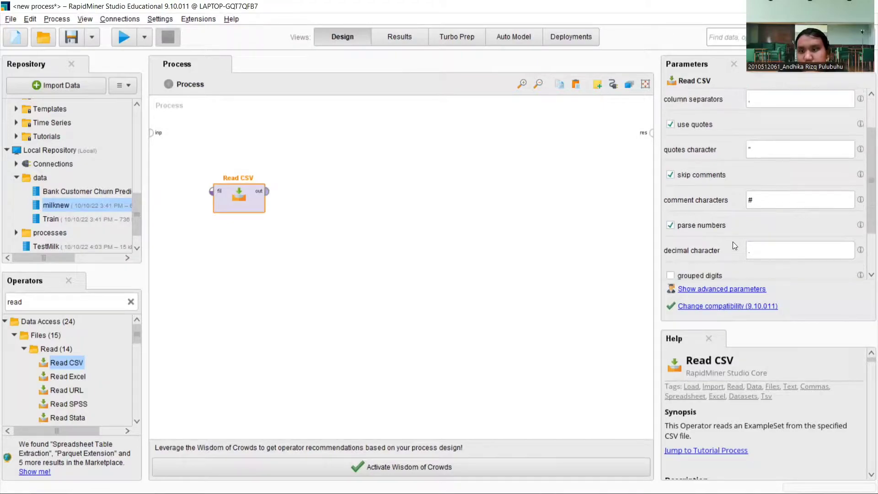
pyautogui.scroll(4, 745, 236)
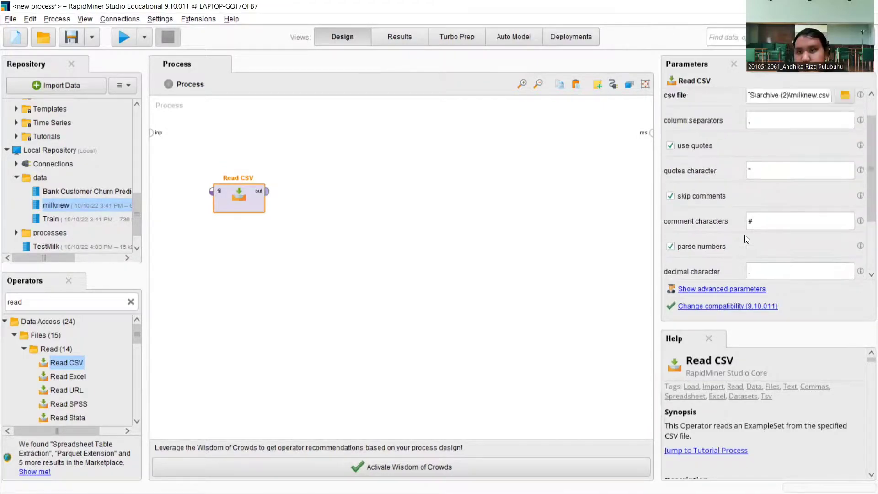
pyautogui.click(729, 288)
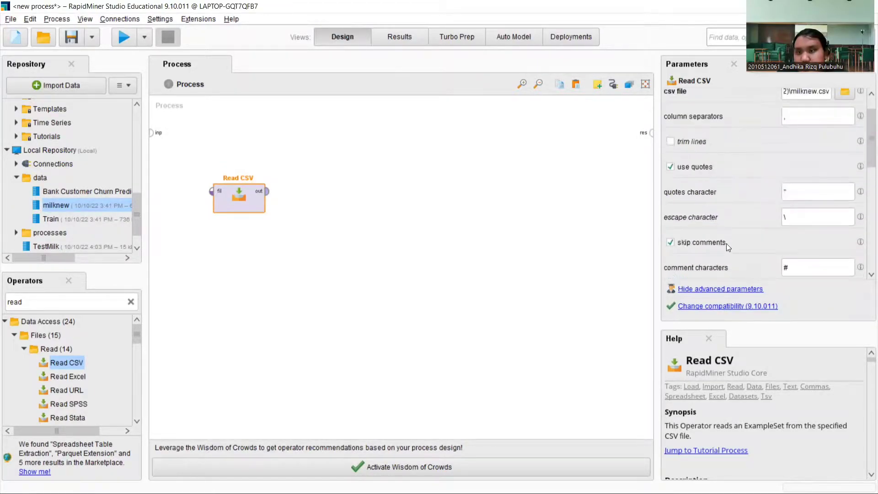
# In the Read CSV data set meta data information, set the role of the Grade column to label and apply it.
pyautogui.scroll(-6, 726, 243)
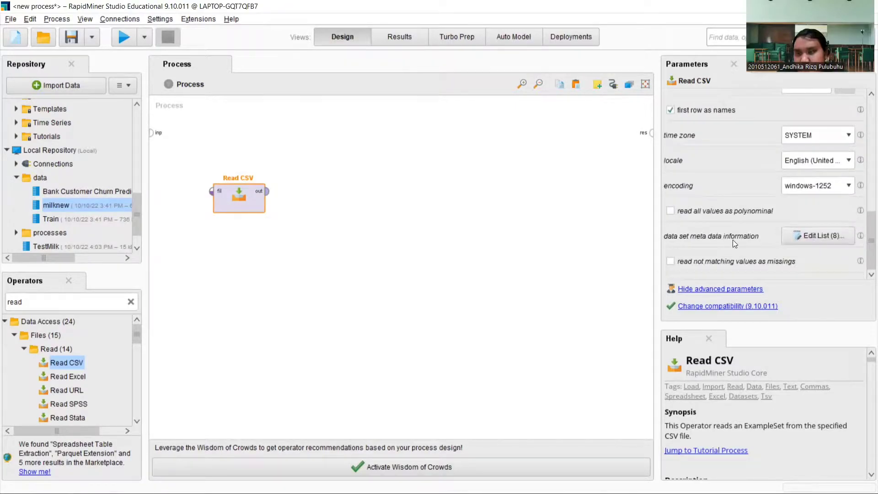
pyautogui.click(816, 230)
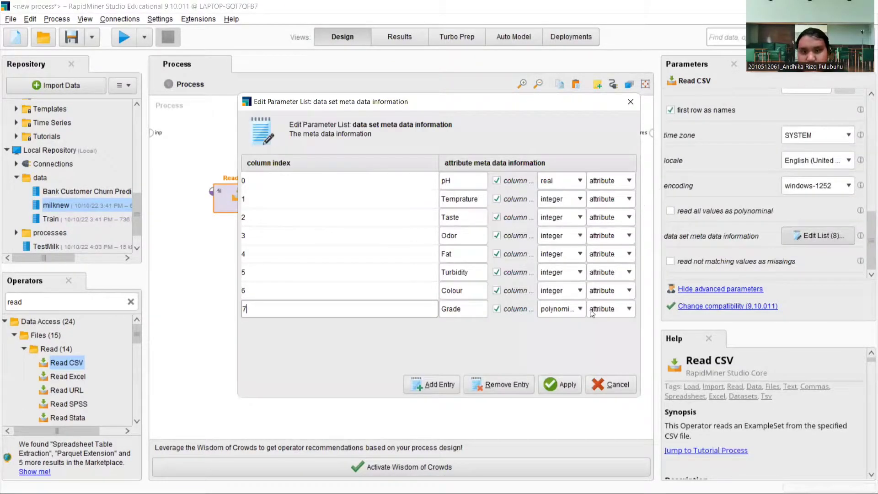
pyautogui.click(617, 312)
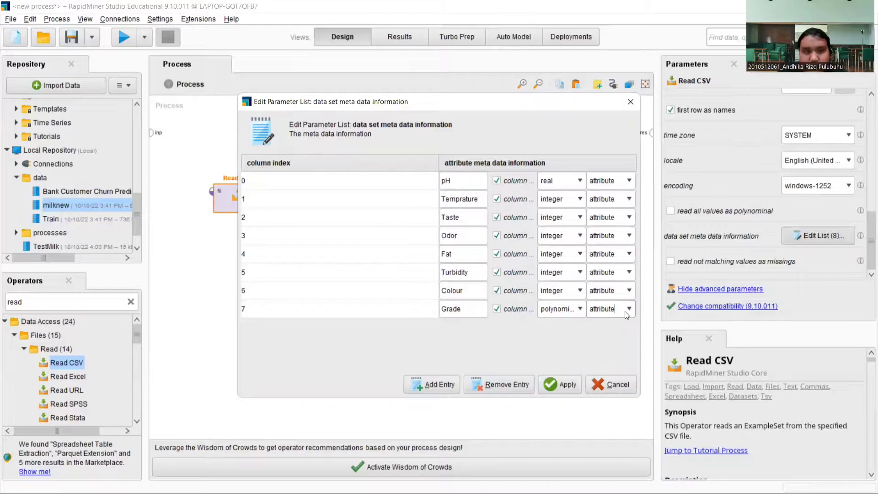
pyautogui.click(629, 308)
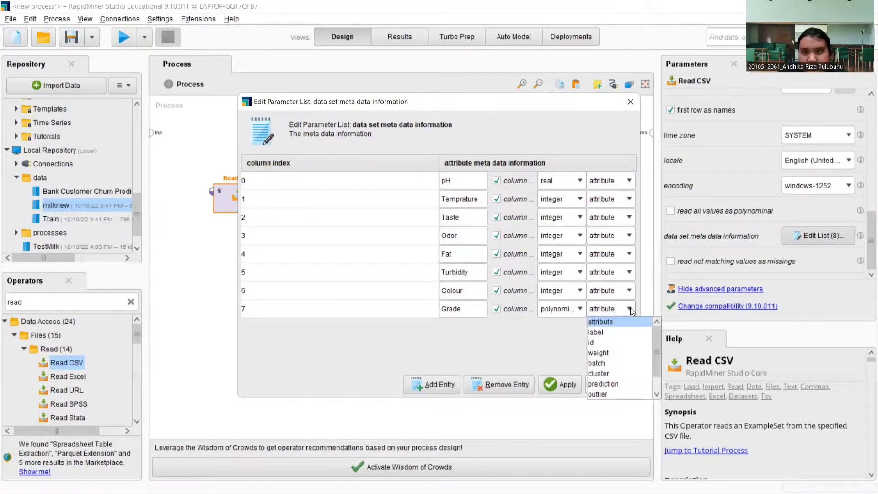
pyautogui.click(614, 331)
pyautogui.click(569, 384)
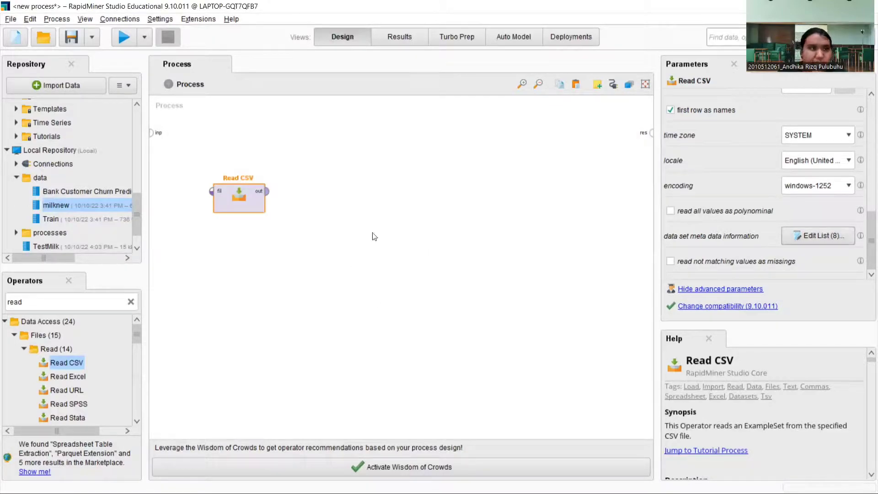
# Move the Read CSV operator closer to the process input port and keep it selected.
pyautogui.moveTo(240, 205); pyautogui.dragTo(207, 177)
pyautogui.click(332, 164)
pyautogui.click(201, 172)
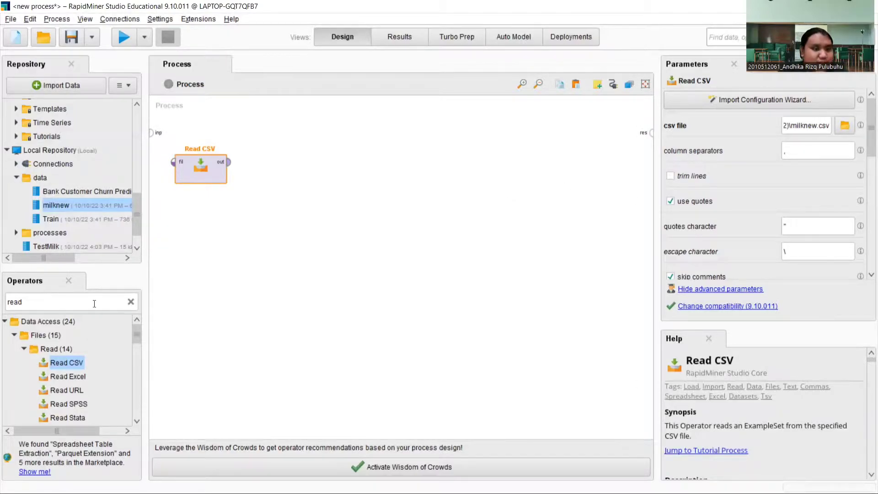
# Add a Split Data operator close beside Read CSV and connect the Read CSV output to its exa input.
pyautogui.click(131, 301)
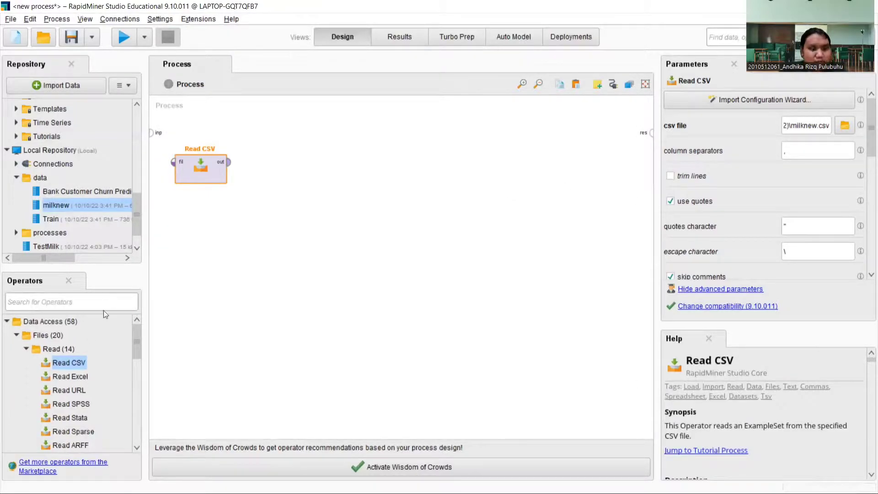
pyautogui.write('split')
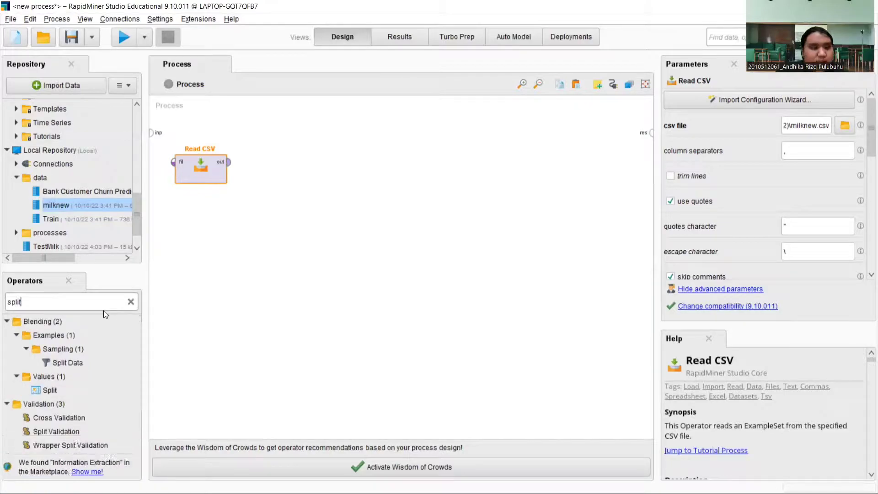
pyautogui.moveTo(74, 364); pyautogui.dragTo(310, 182)
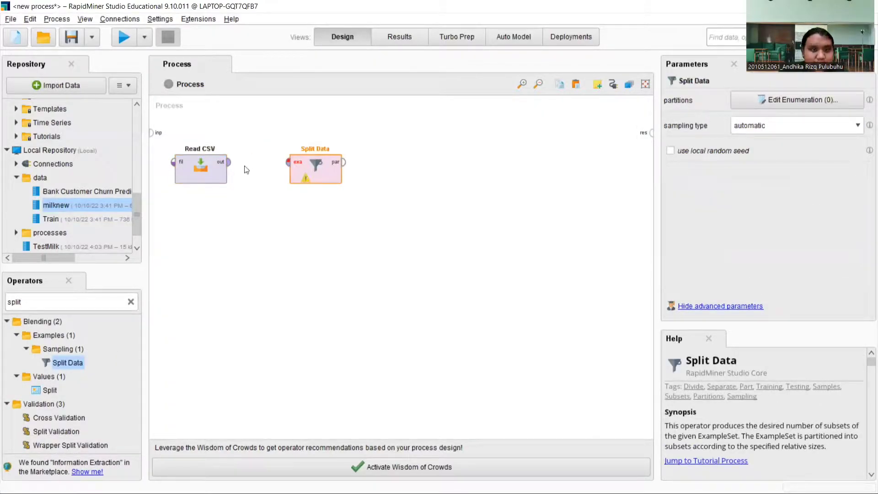
pyautogui.click(230, 162)
pyautogui.click(288, 163)
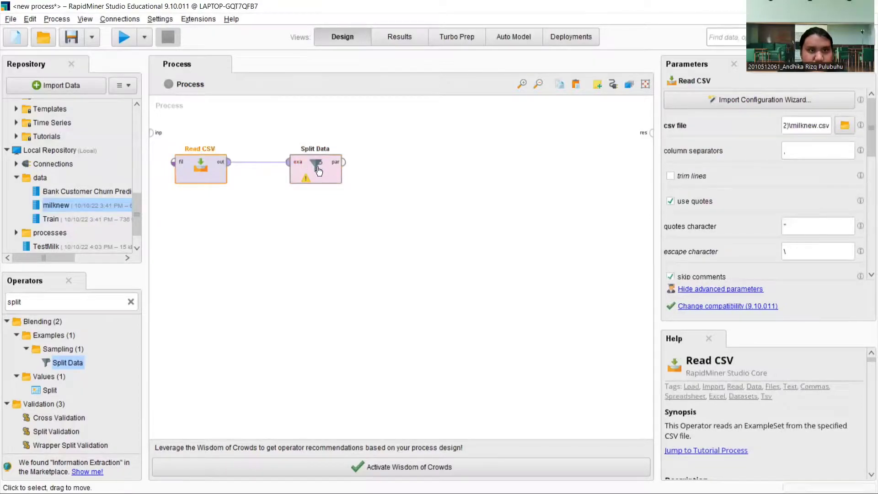
pyautogui.click(306, 170)
pyautogui.moveTo(306, 171); pyautogui.dragTo(299, 171)
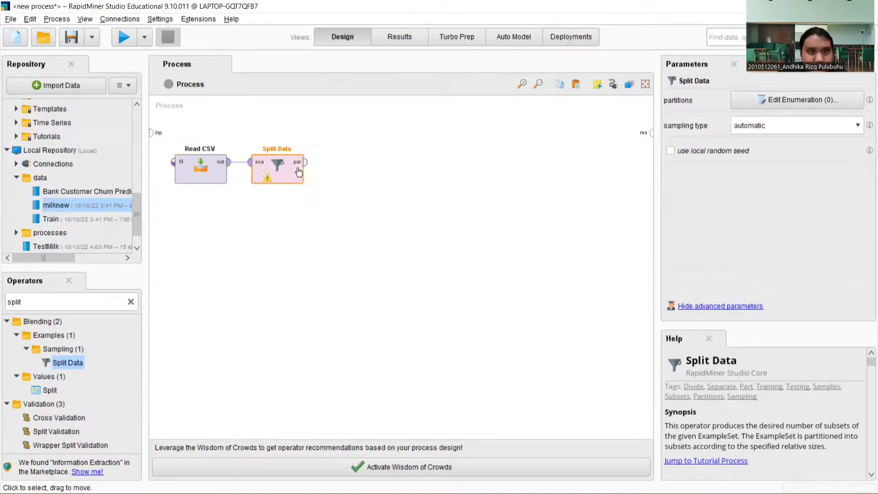
# Find the Store operator and add it to the process after Split Data.
pyautogui.click(131, 303)
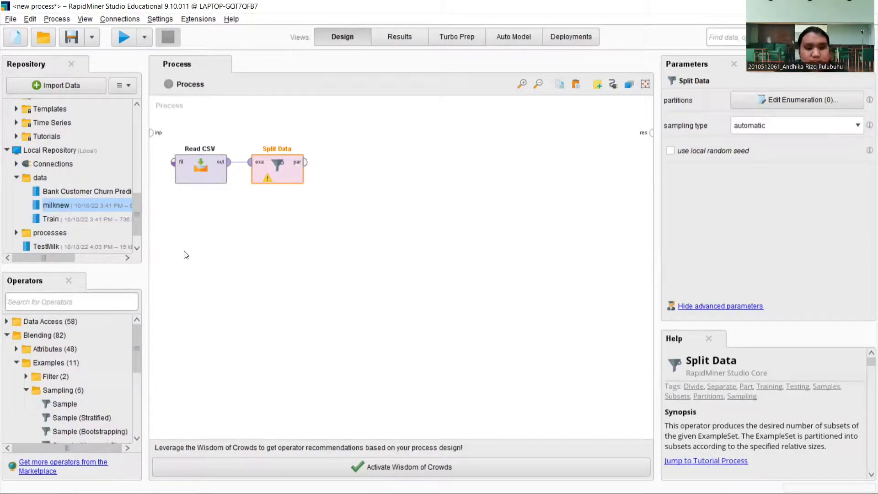
pyautogui.write('s')
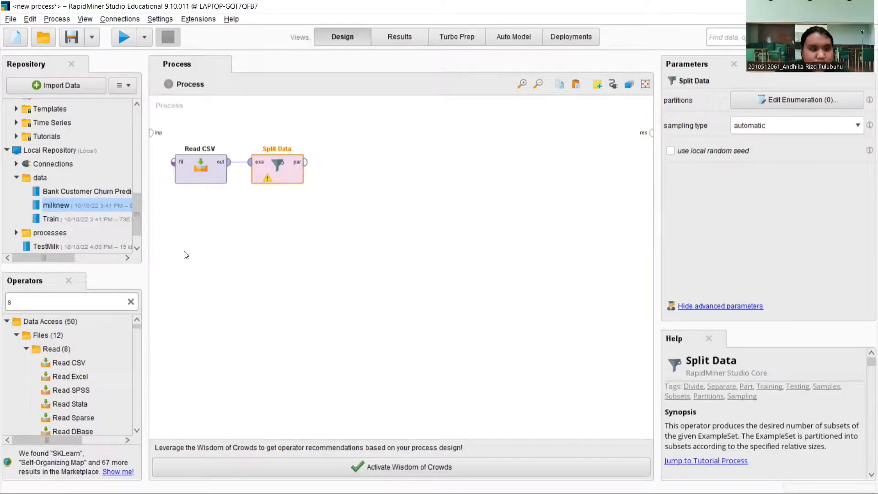
pyautogui.write('to')
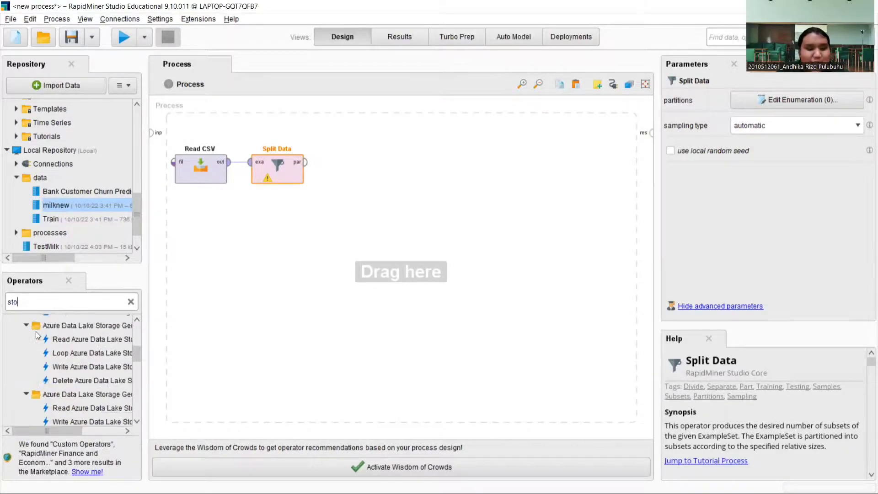
pyautogui.write('re')
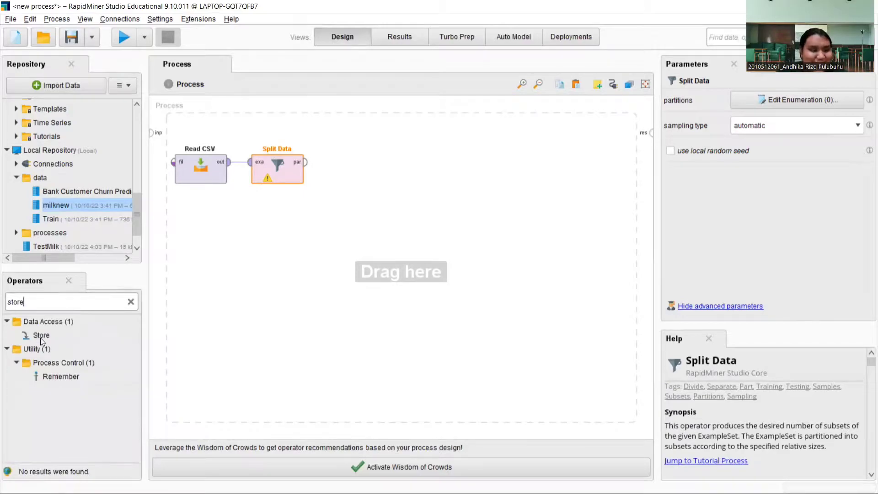
pyautogui.doubleClick(41, 337)
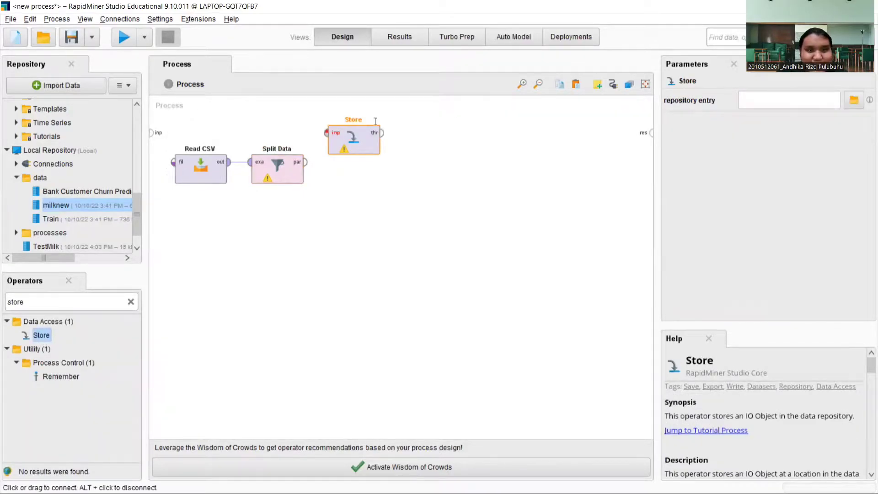
# Align the Store operator beside Split Data and add a second Store operator directly below it.
pyautogui.moveTo(377, 146); pyautogui.dragTo(377, 176)
pyautogui.moveTo(41, 335); pyautogui.dragTo(356, 237)
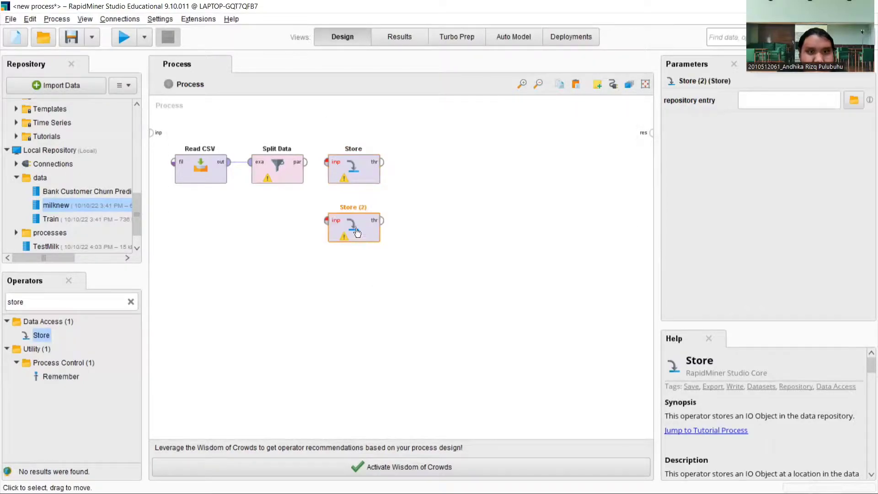
pyautogui.click(359, 176)
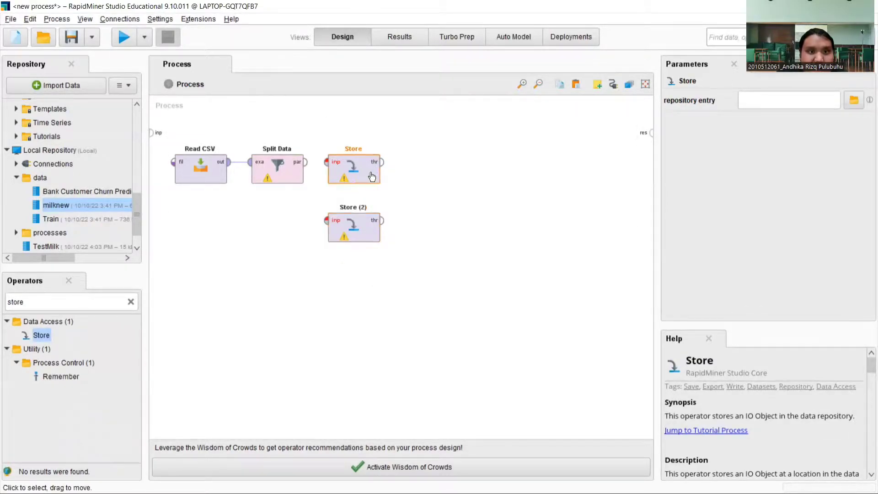
# Connect the first Split Data par output to the upper Store and the second par output to the lower Store.
pyautogui.click(306, 162)
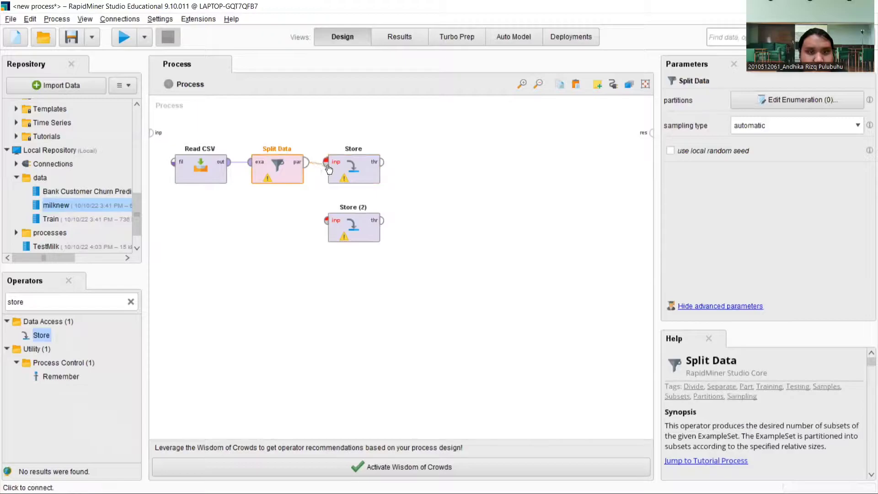
pyautogui.click(328, 167)
pyautogui.click(306, 174)
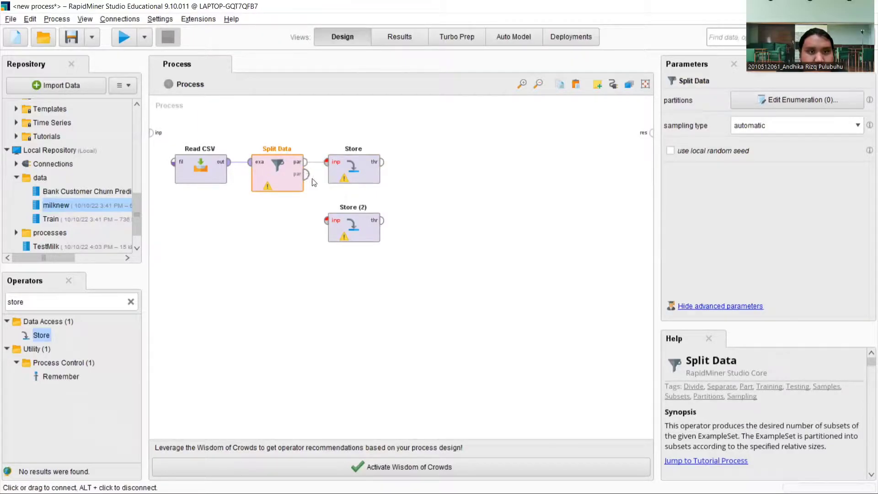
pyautogui.click(326, 220)
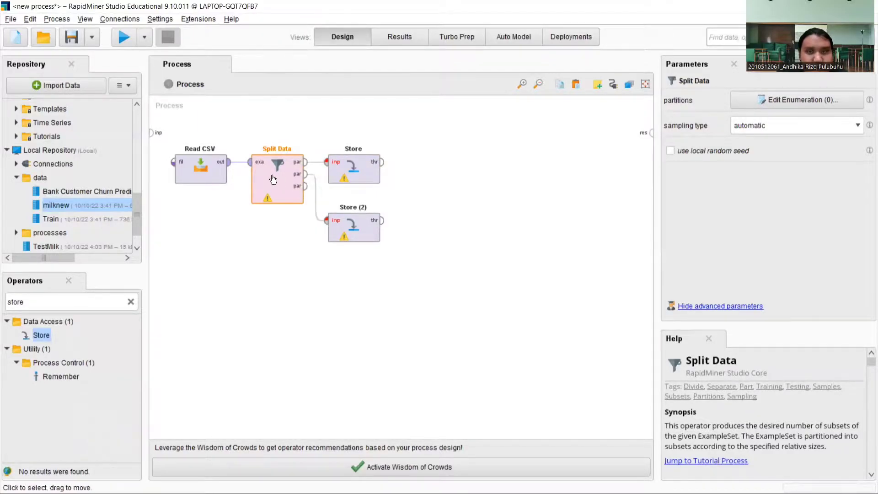
# Define two Split Data partitions with ratios 0.8 and 0.2, and recheck the partition list.
pyautogui.click(797, 99)
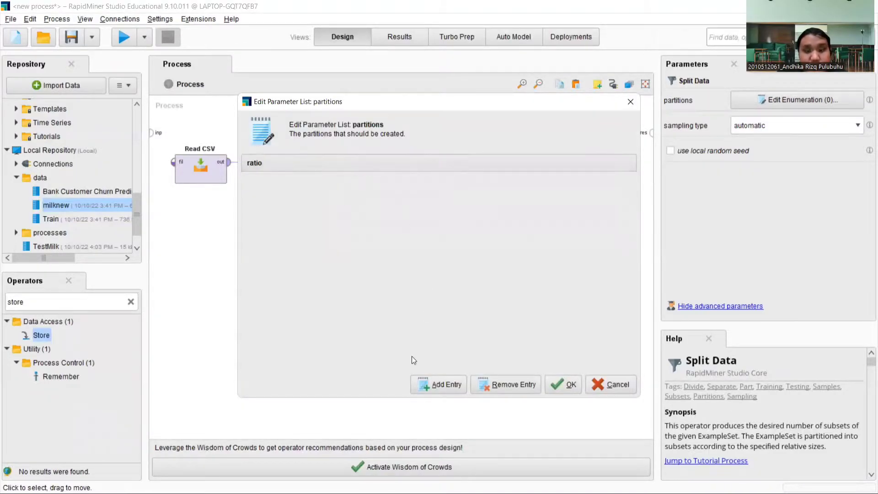
pyautogui.click(432, 380)
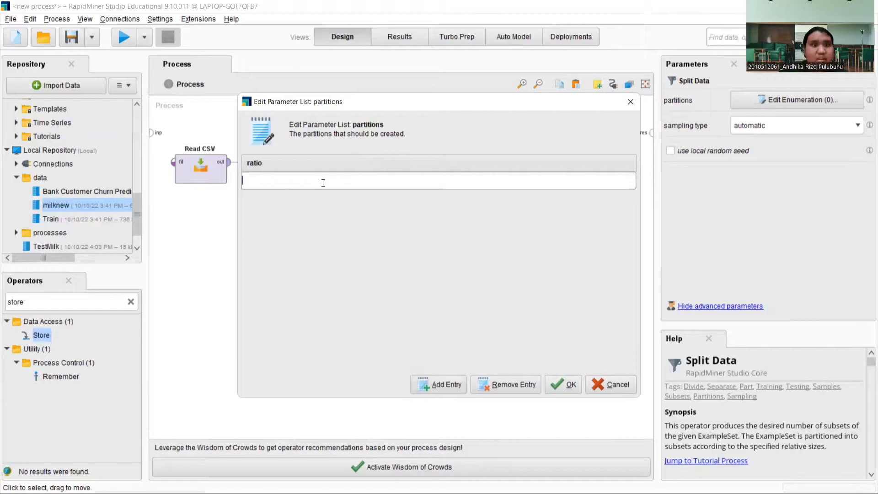
pyautogui.write('0')
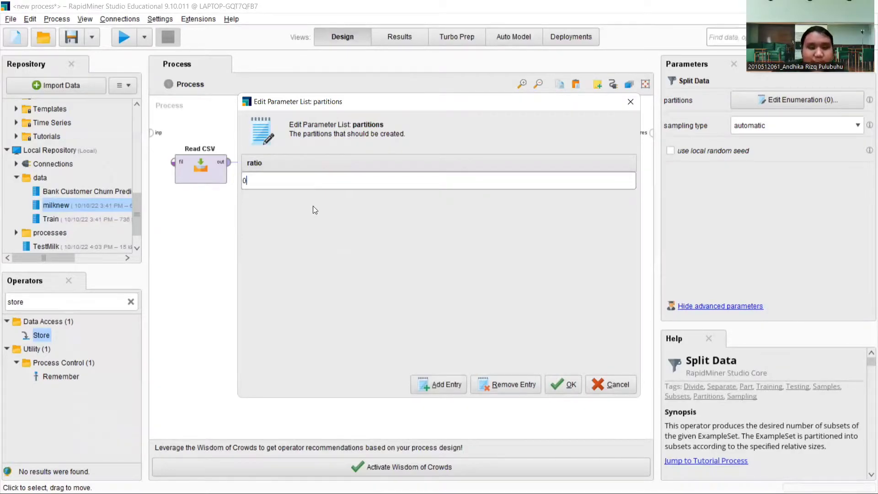
pyautogui.write('.8')
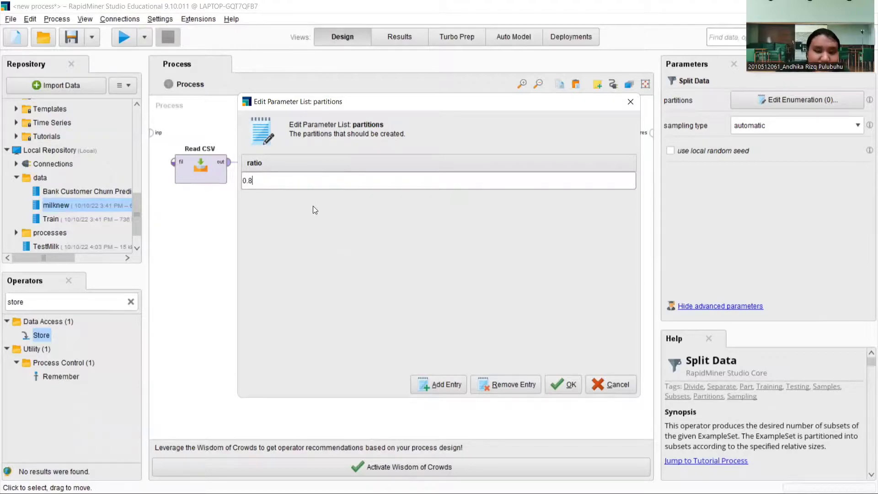
pyautogui.click(425, 385)
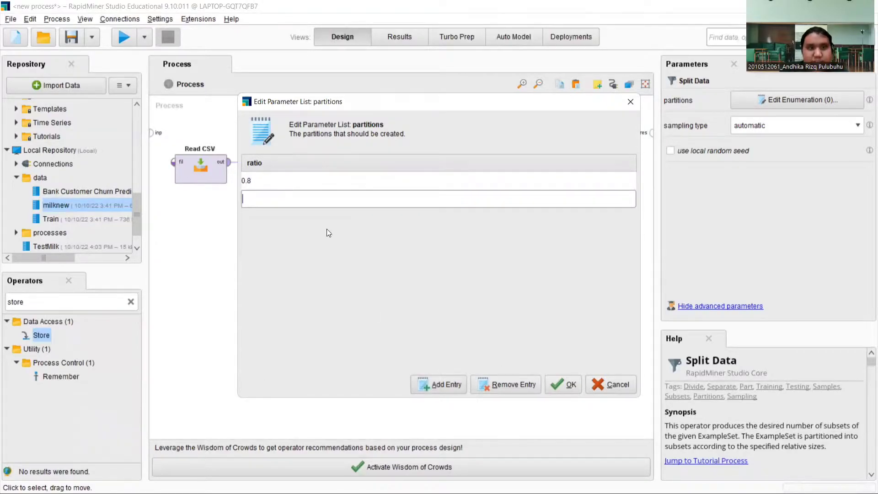
pyautogui.write('0.2')
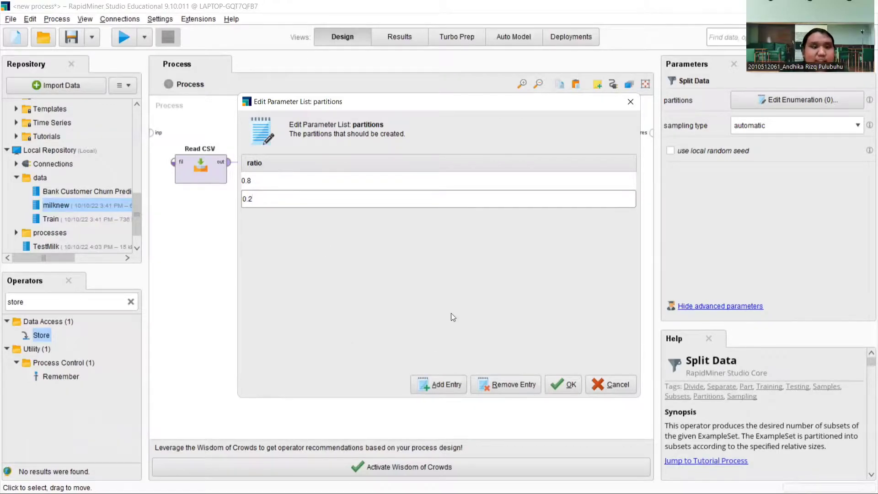
pyautogui.click(571, 383)
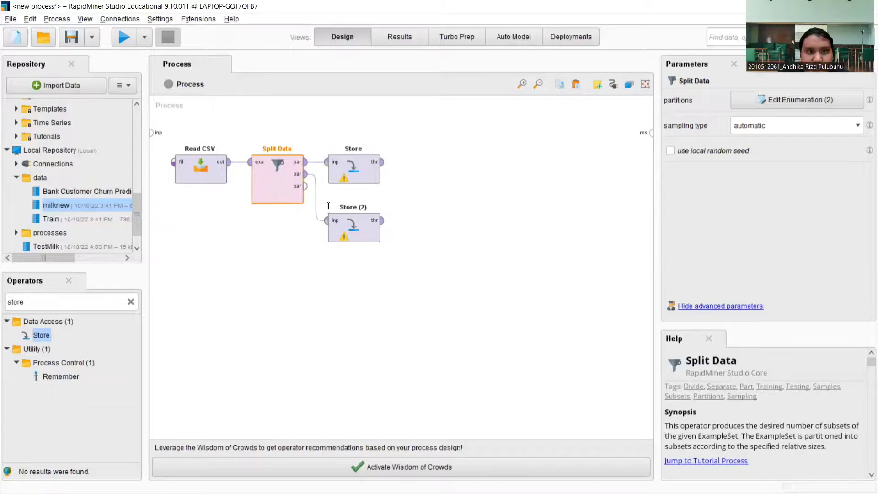
pyautogui.doubleClick(276, 177)
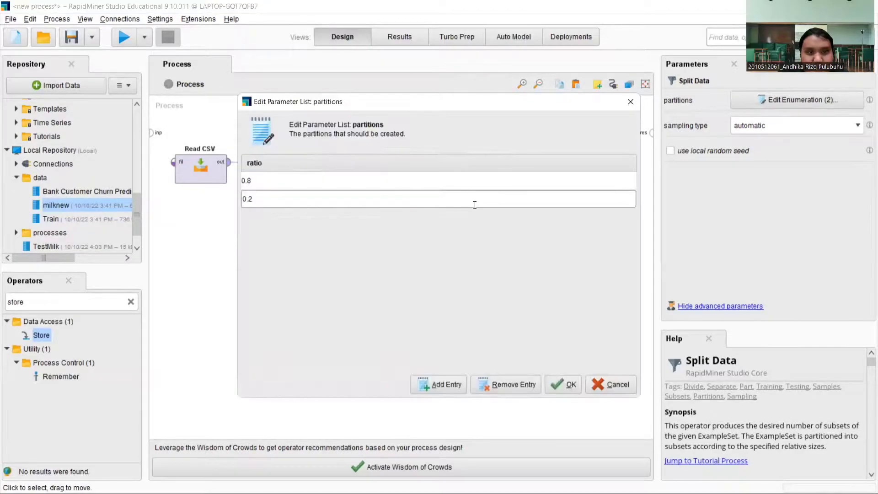
pyautogui.click(567, 384)
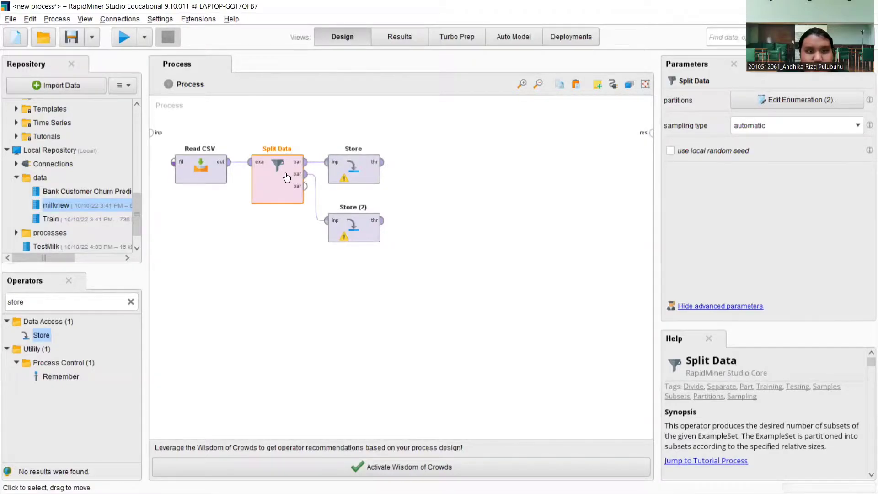
# Rename the upper Store operator as Data Training.
pyautogui.click(362, 148)
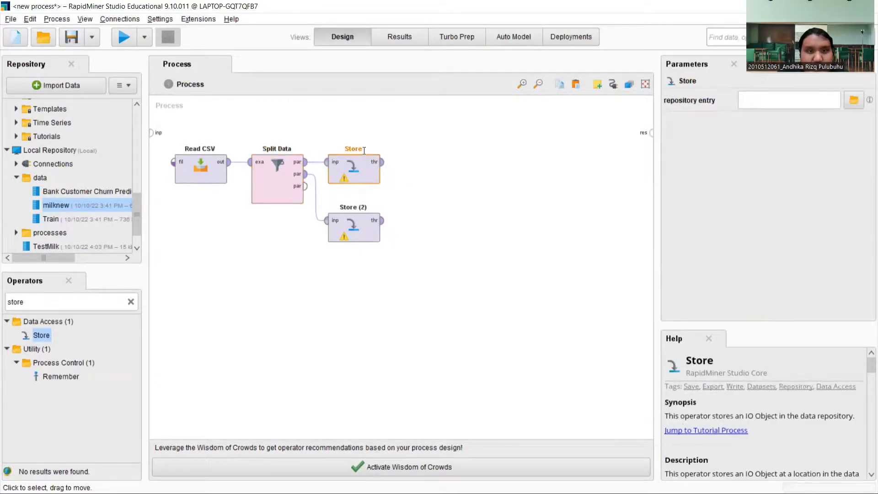
pyautogui.click(363, 150)
pyautogui.click(360, 173)
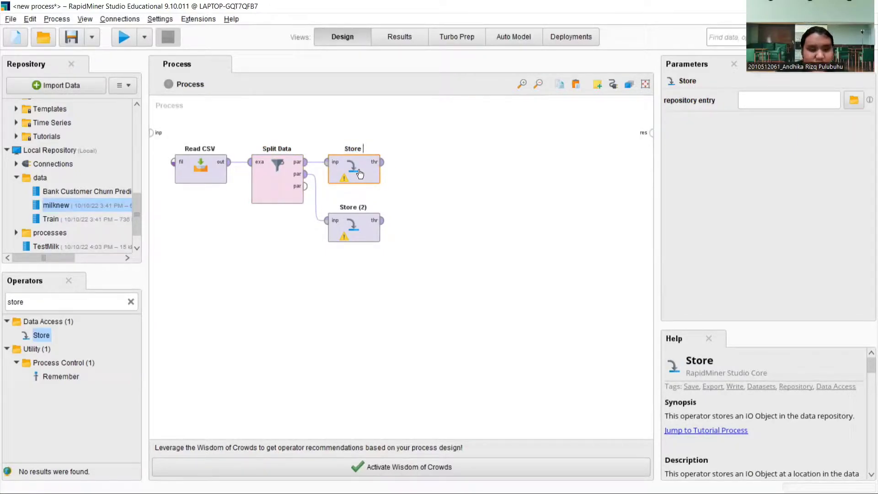
pyautogui.press('BackSpace')
pyautogui.press('BackSpace')
pyautogui.press('BackSpace')
pyautogui.write('DD')
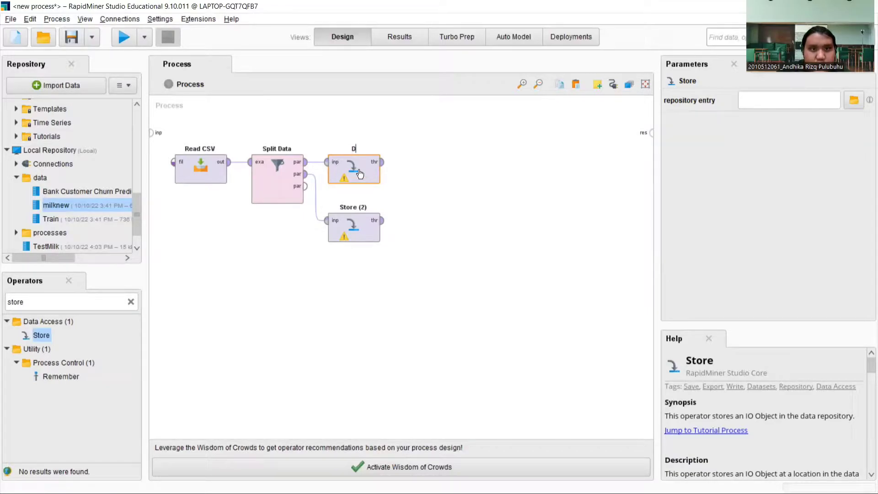
pyautogui.write('ta Tra')
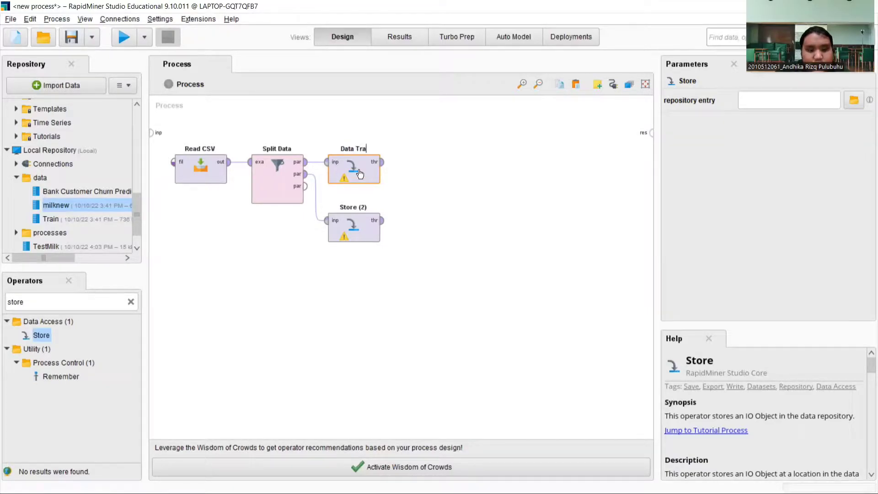
pyautogui.write('ining')
pyautogui.press('Return')
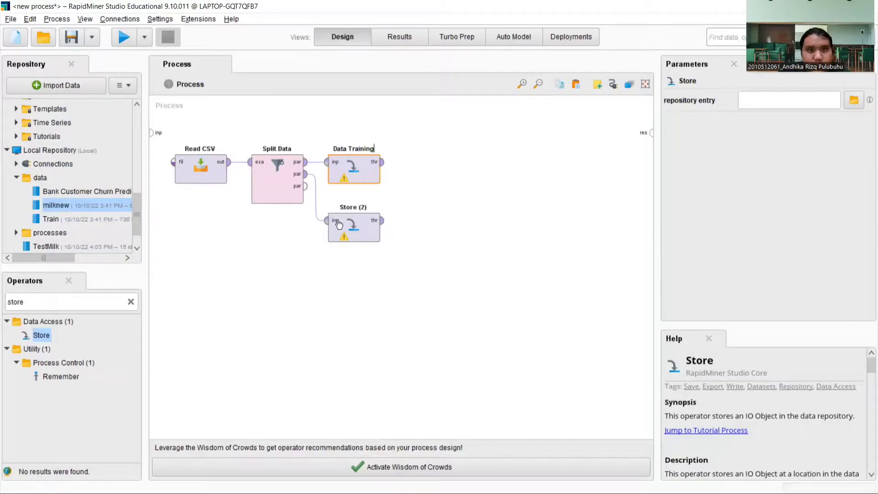
# Rename the lower Store operator as Data Test.
pyautogui.doubleClick(350, 208)
pyautogui.write('Data Test')
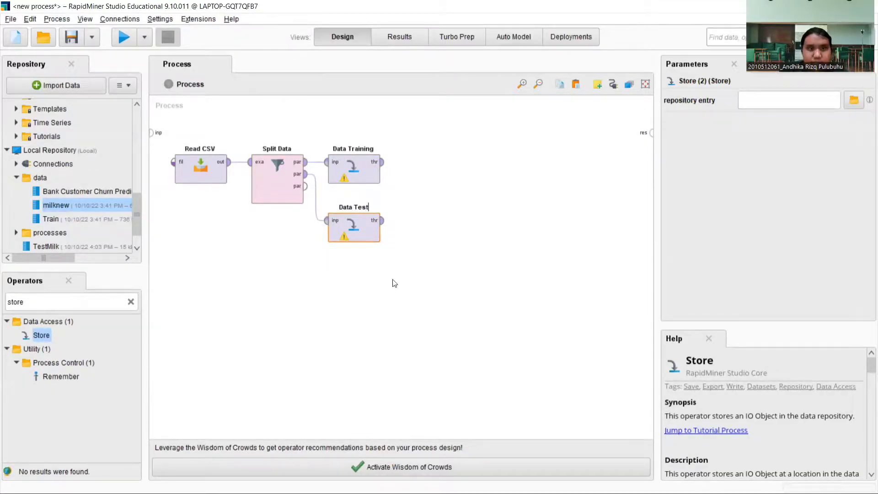
pyautogui.click(470, 253)
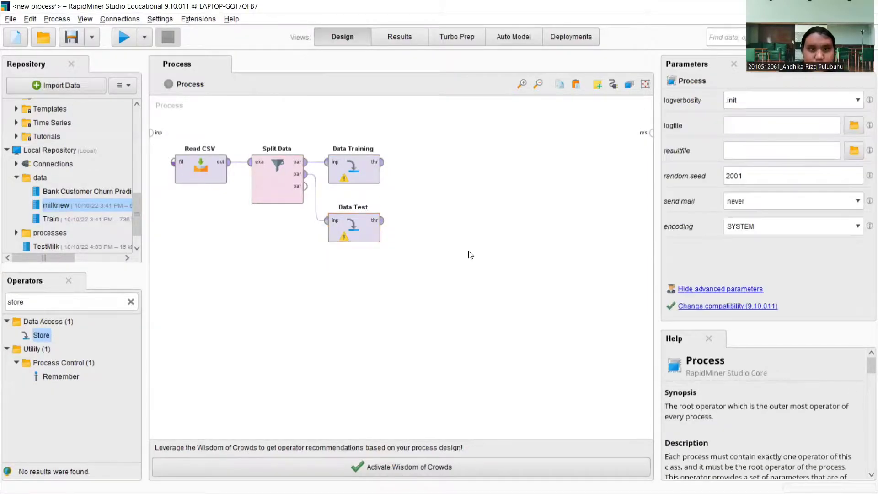
# Connect the thr outputs of Data Training and Data Test to the first and second process res ports.
pyautogui.click(382, 162)
pyautogui.click(652, 133)
pyautogui.click(382, 220)
pyautogui.click(651, 145)
# Try to run the process and dismiss the repository entry dialog for Data Test.
pyautogui.click(120, 39)
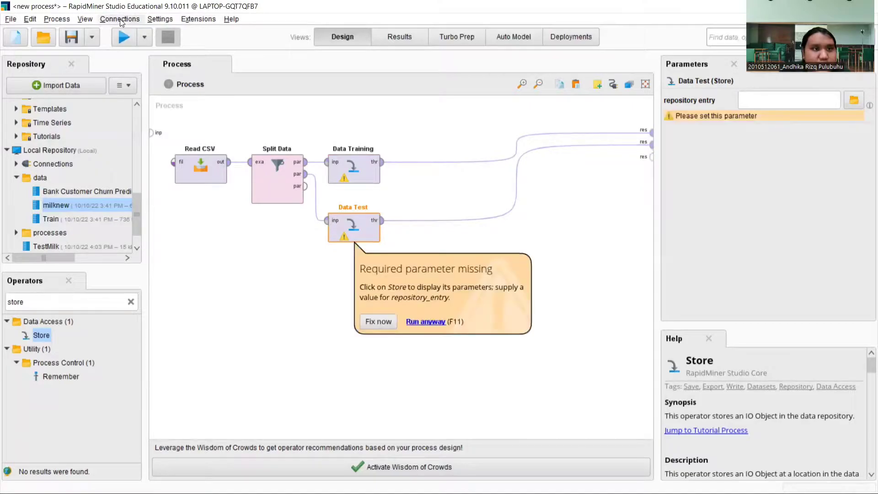
pyautogui.click(385, 322)
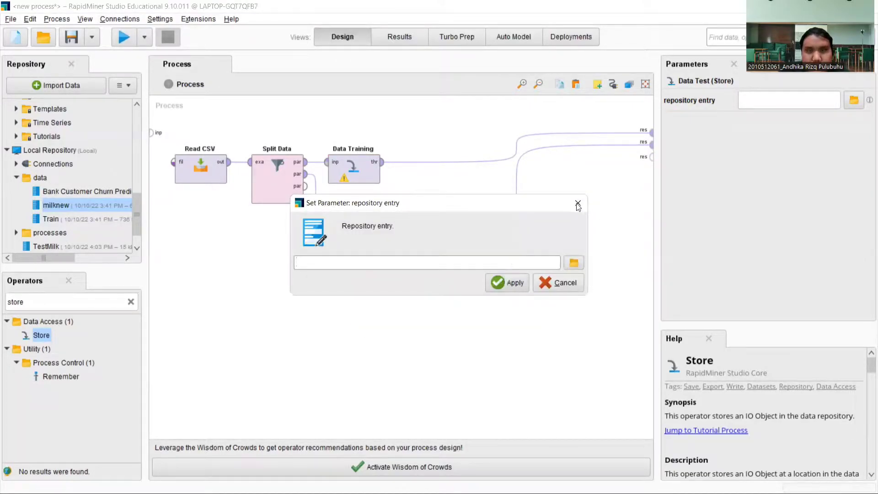
pyautogui.click(578, 205)
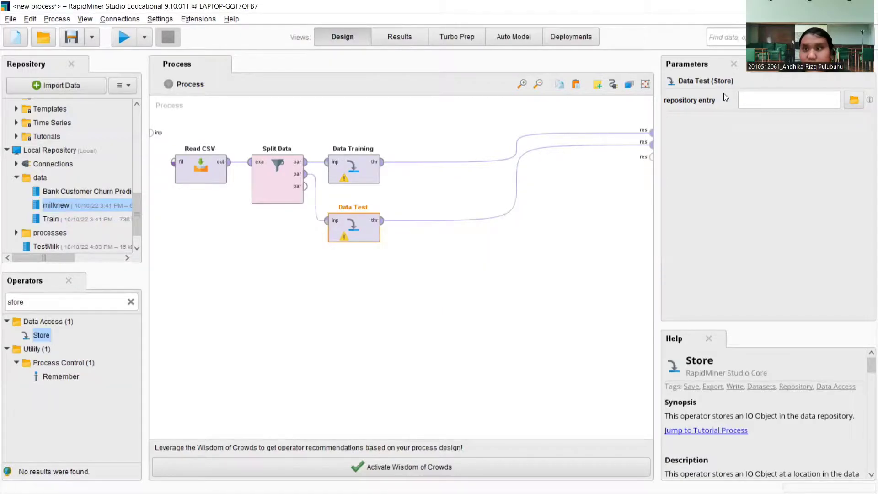
# Set the Data Test operator's repository entry to MilkTest in the processes folder of Local Repository.
pyautogui.click(853, 100)
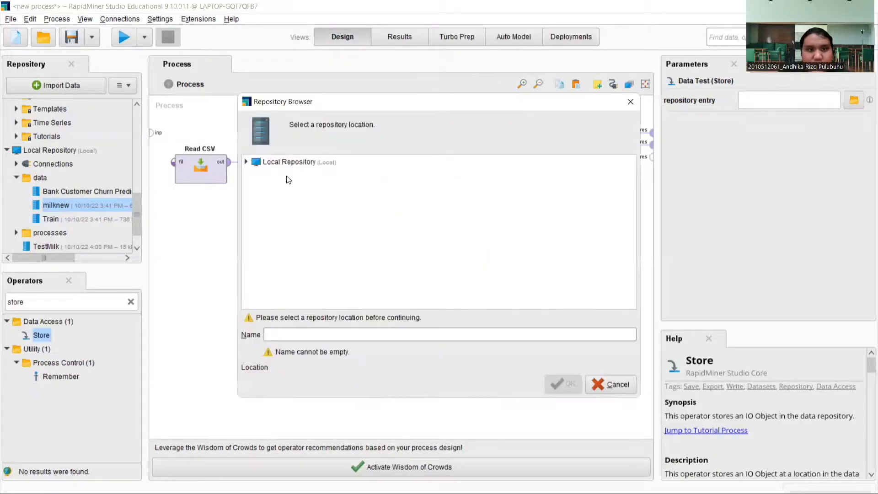
pyautogui.click(247, 160)
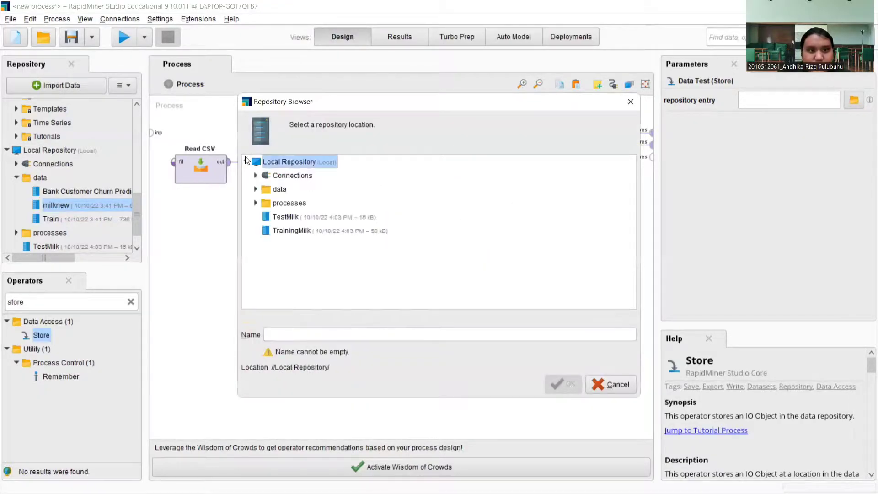
pyautogui.click(284, 203)
pyautogui.click(325, 334)
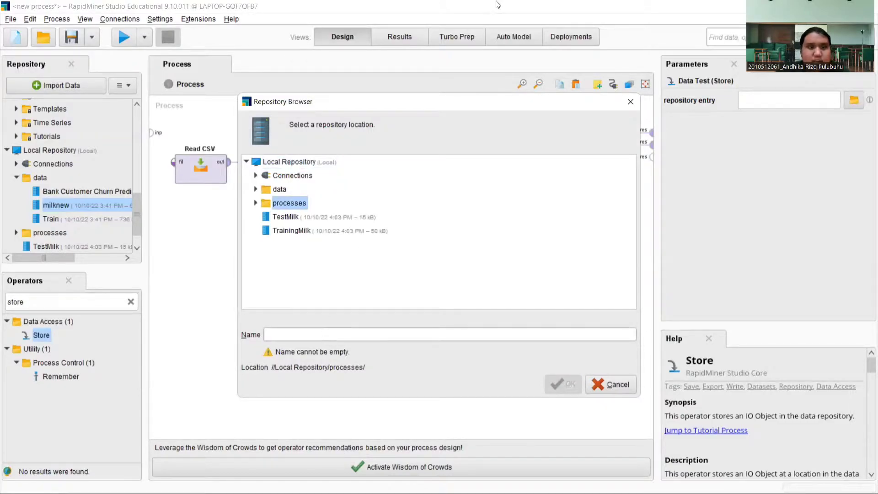
pyautogui.write('M')
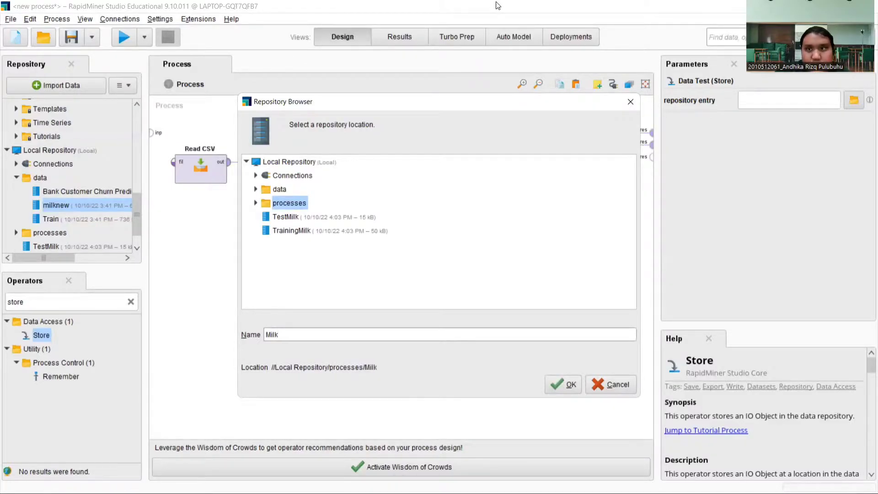
pyautogui.write('ilk')
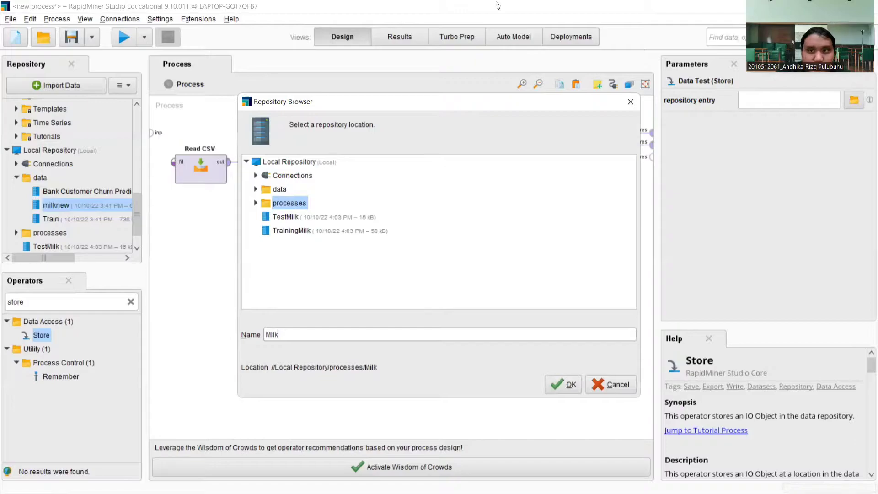
pyautogui.write('Test')
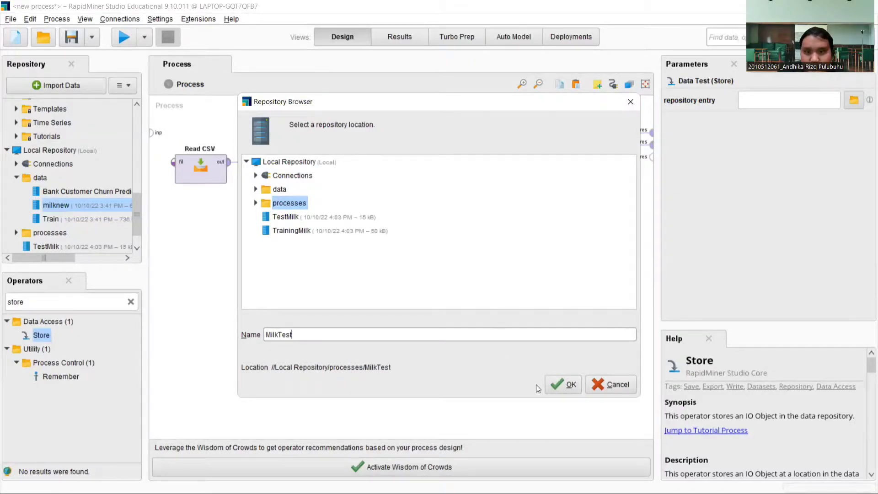
pyautogui.click(556, 382)
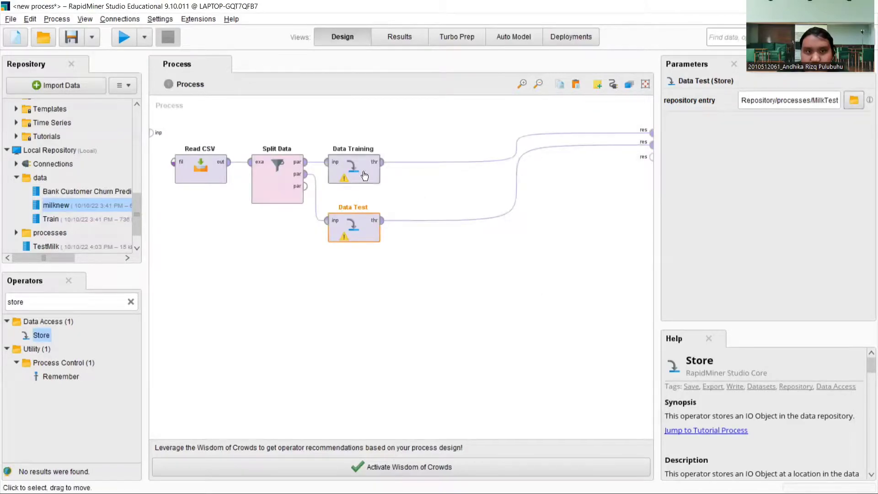
# Set the Data Training operator's repository entry to MilkTraining in the processes folder of Local Repository.
pyautogui.click(367, 173)
pyautogui.doubleClick(367, 173)
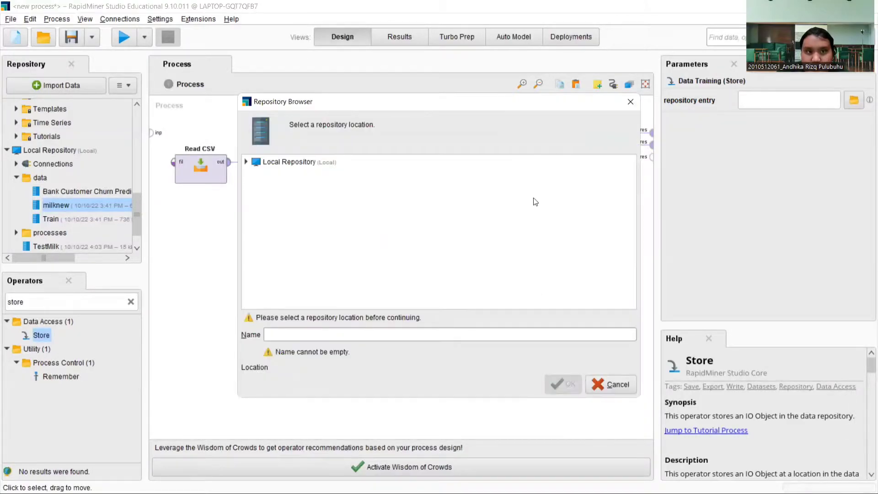
pyautogui.write('Milk')
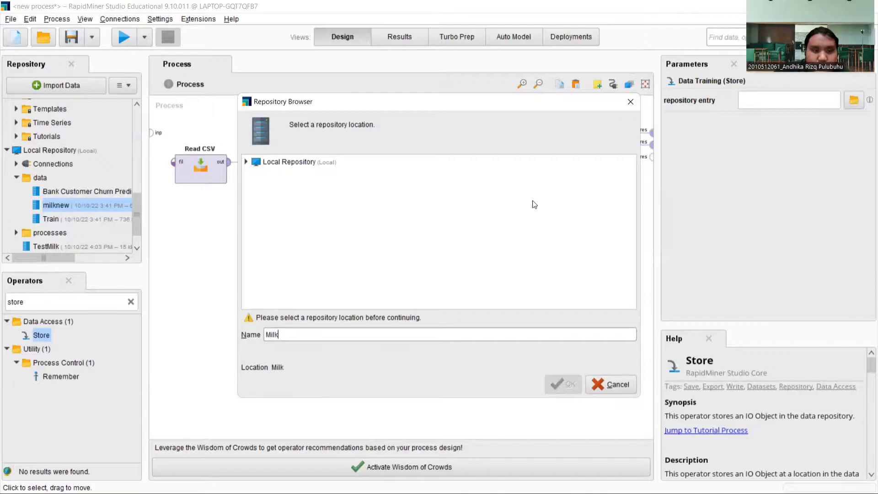
pyautogui.write('Training')
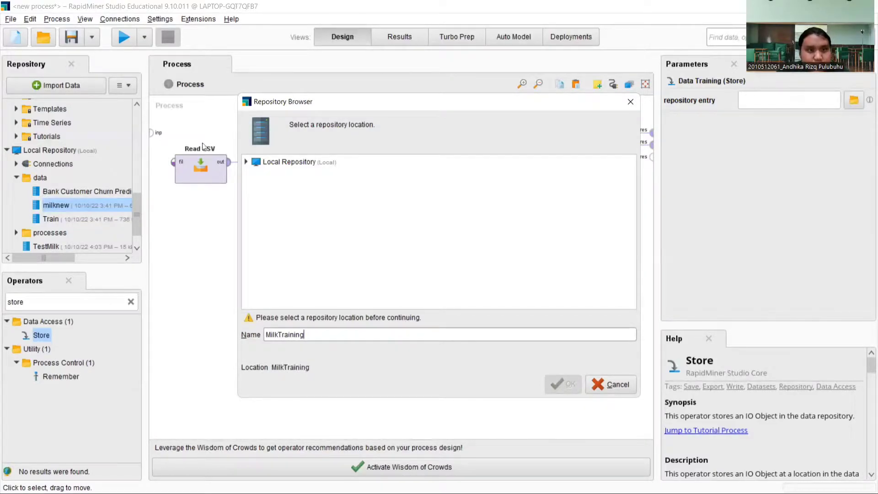
pyautogui.click(247, 162)
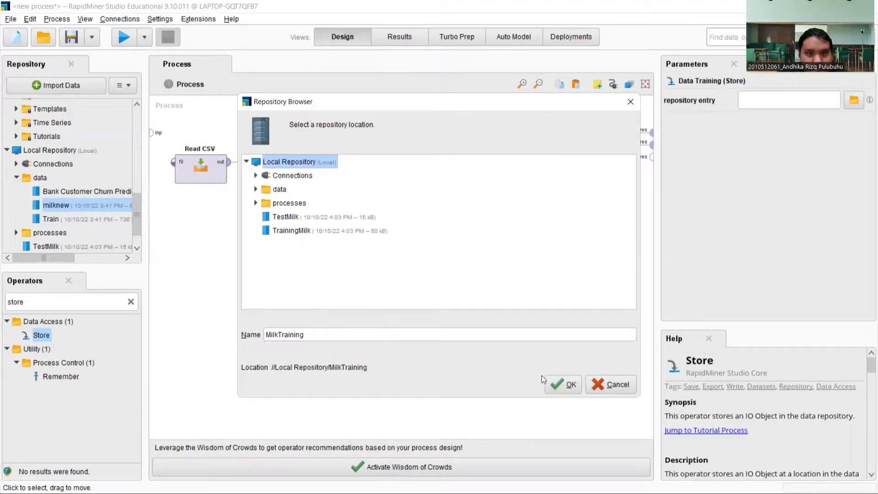
pyautogui.click(297, 203)
pyautogui.click(575, 376)
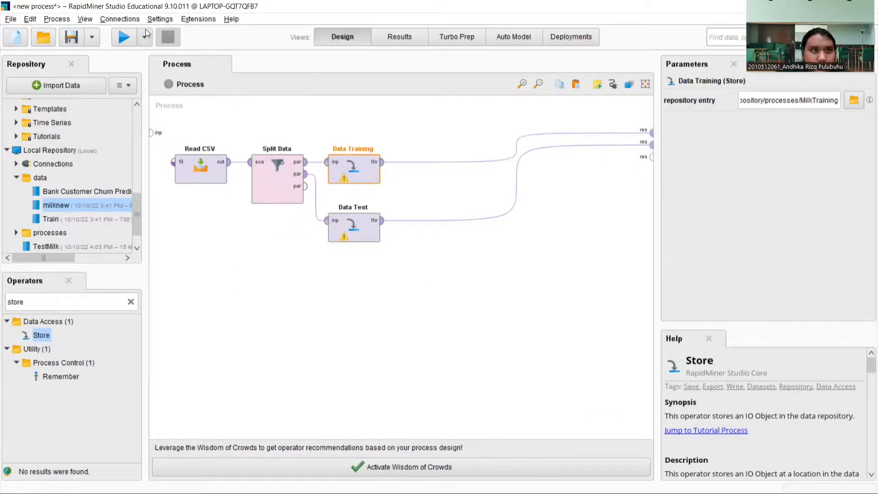
# Run the process and compare the two Split Data example sets in the results.
pyautogui.click(122, 37)
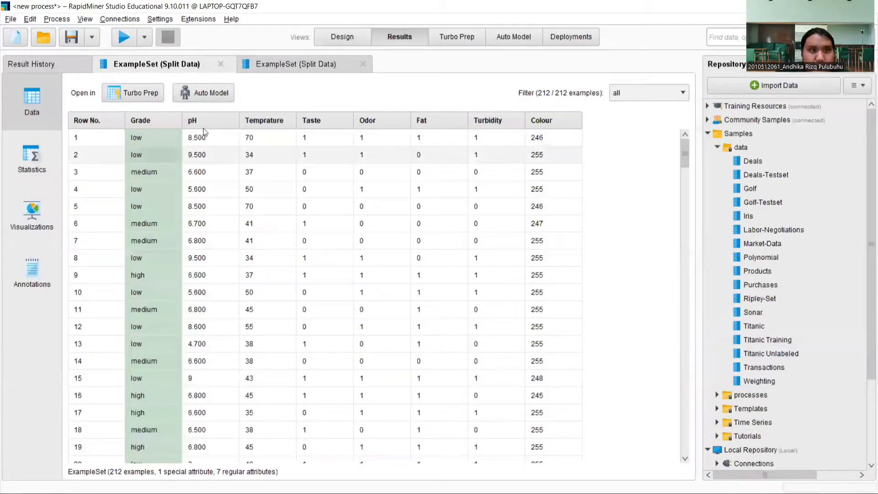
pyautogui.click(269, 63)
pyautogui.click(184, 65)
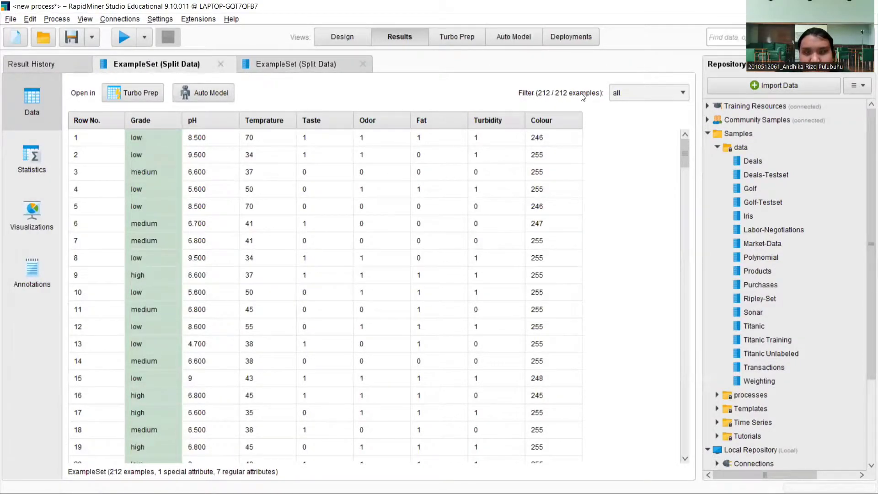
pyautogui.click(311, 67)
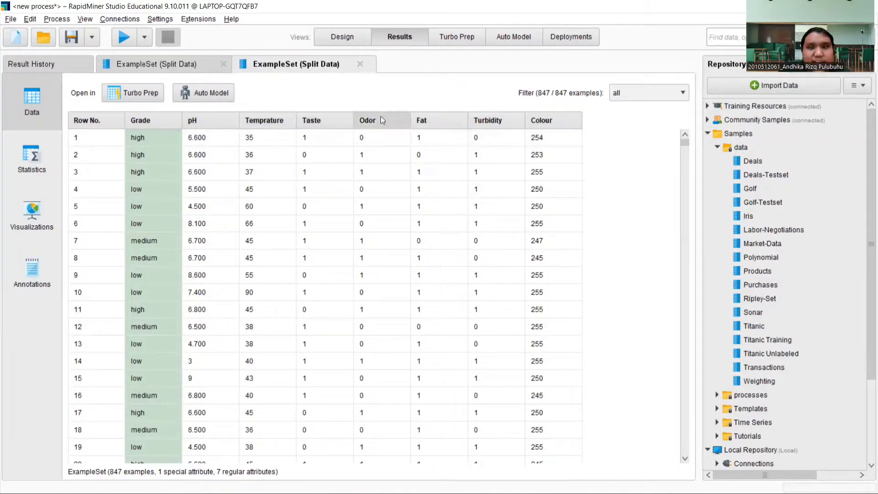
# Return to the process design and remove the connections from Data Training and Data Test to the process results.
pyautogui.click(348, 38)
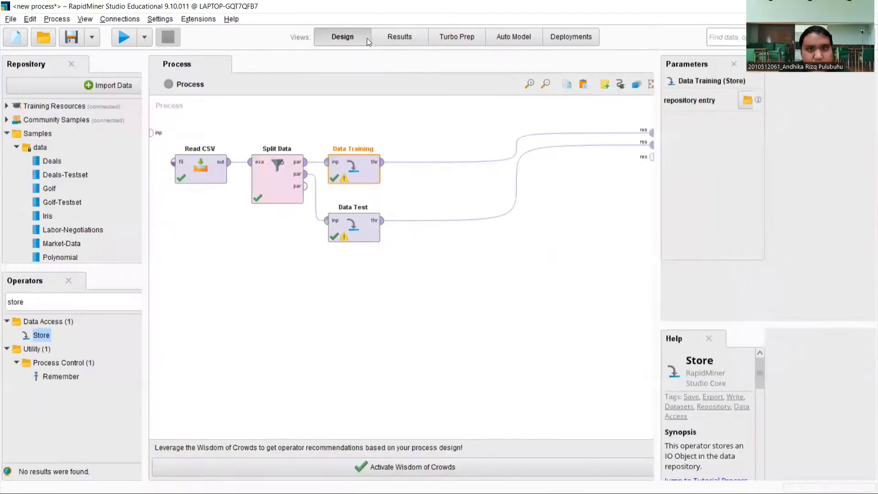
pyautogui.click(516, 147)
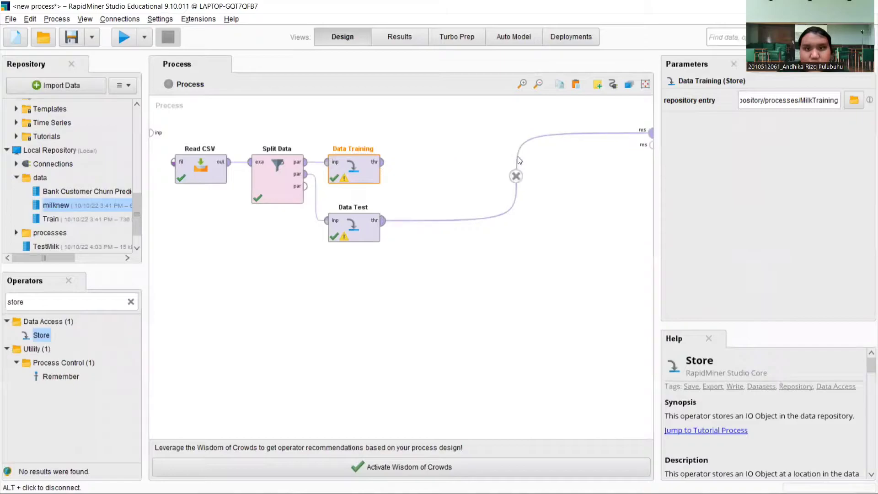
pyautogui.click(516, 173)
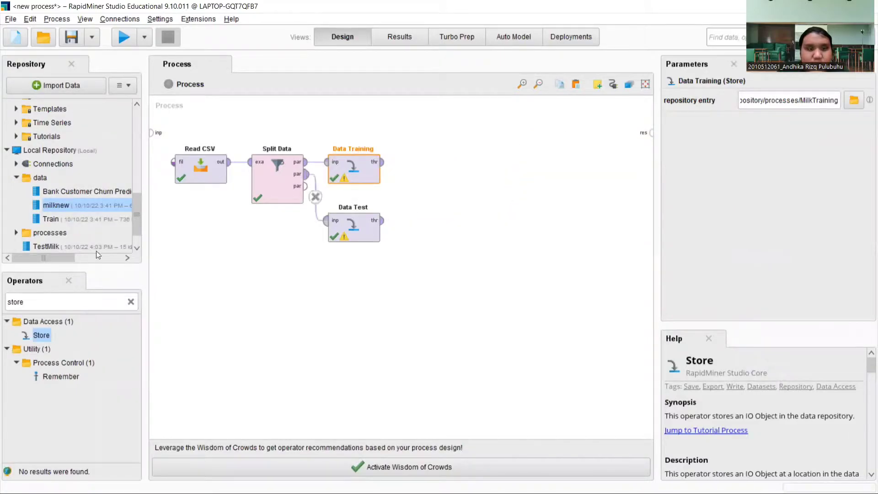
# Search the operators for "deci" and add a Decision Tree operator beside Data Training.
pyautogui.click(130, 301)
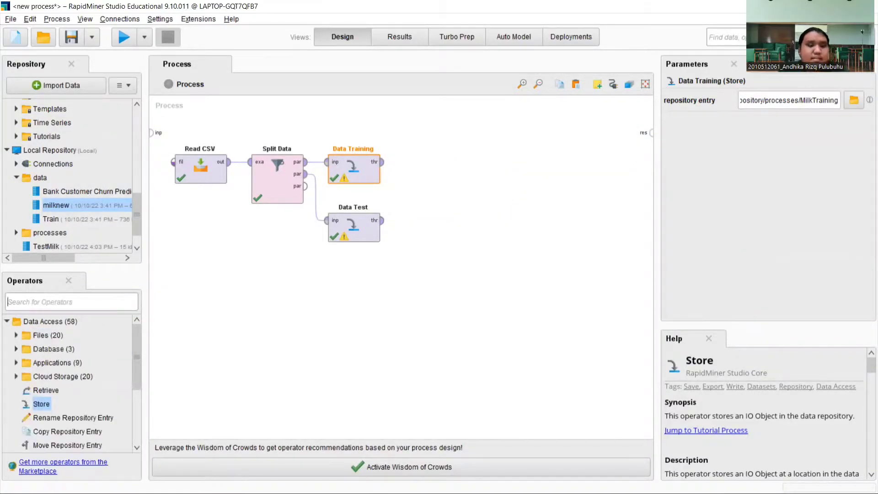
pyautogui.write('de')
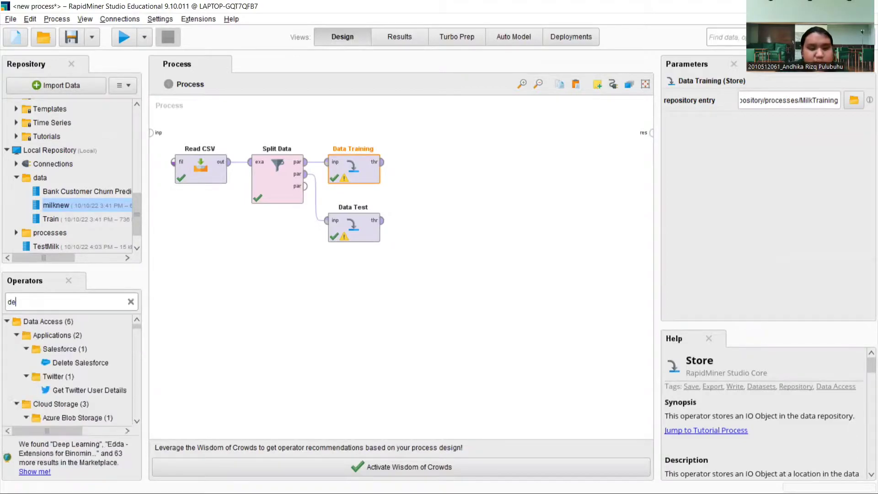
pyautogui.write('ci')
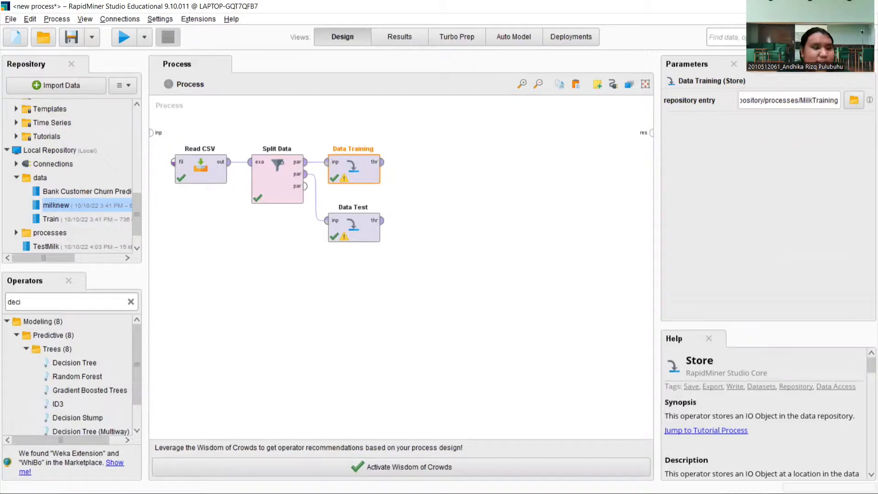
pyautogui.moveTo(74, 362); pyautogui.dragTo(346, 266)
pyautogui.moveTo(435, 193); pyautogui.dragTo(449, 175)
# Connect the thr output of Data Training to the Decision Tree's tra input and move the Decision Tree closer to it.
pyautogui.click(382, 162)
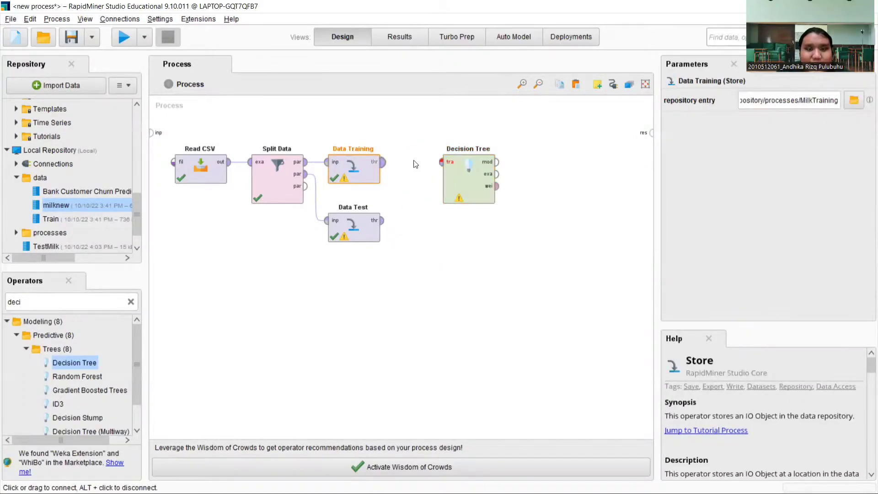
pyautogui.click(440, 162)
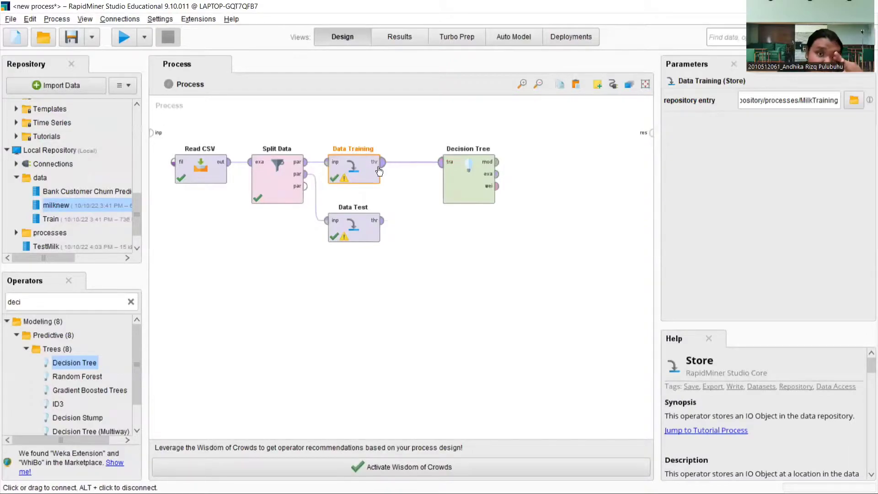
pyautogui.moveTo(475, 173); pyautogui.dragTo(436, 173)
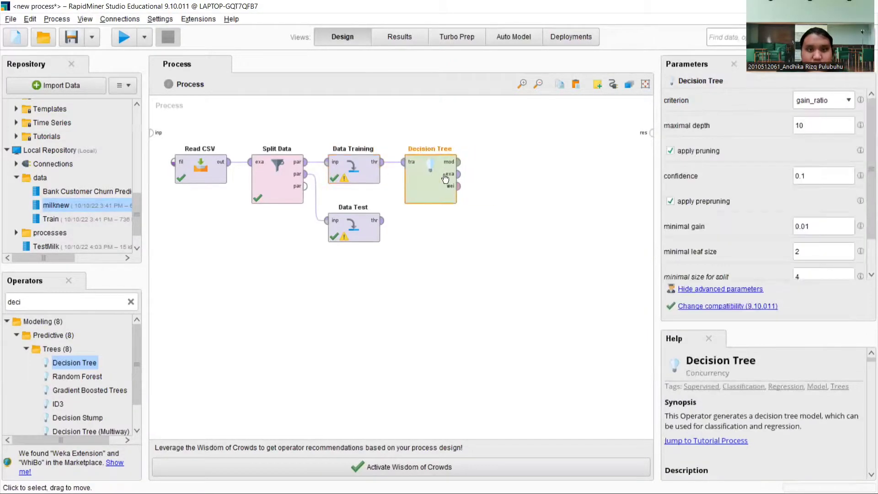
# Connect the Decision Tree's mod and exa outputs to the first and second process res ports.
pyautogui.click(459, 163)
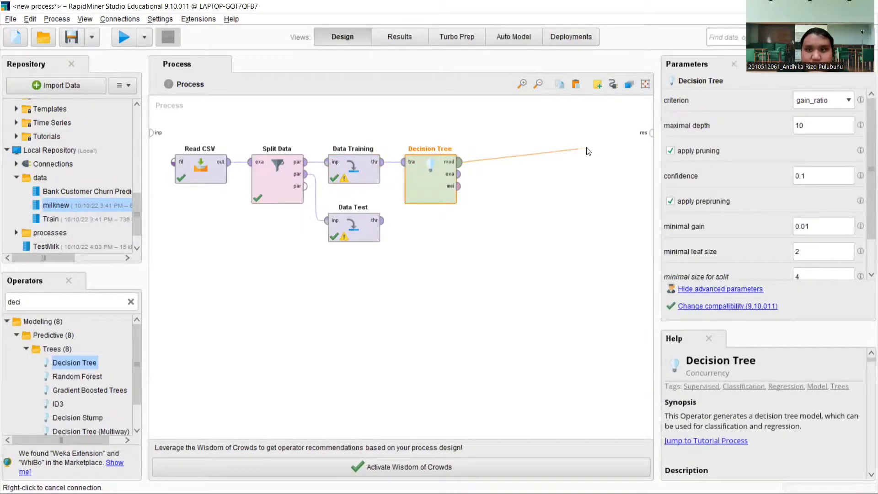
pyautogui.click(651, 132)
pyautogui.click(459, 174)
pyautogui.click(651, 144)
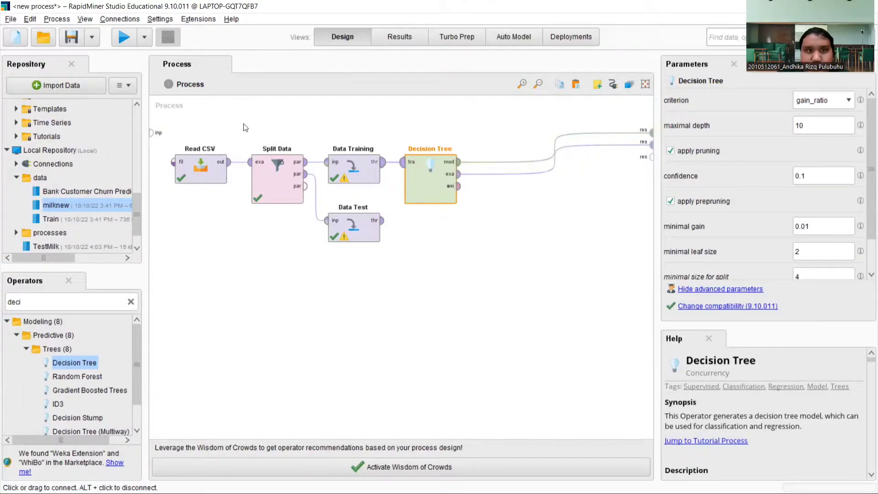
# Run the process and examine the decision tree graph from the Temprature root down to its lowest pH leaves.
pyautogui.click(124, 39)
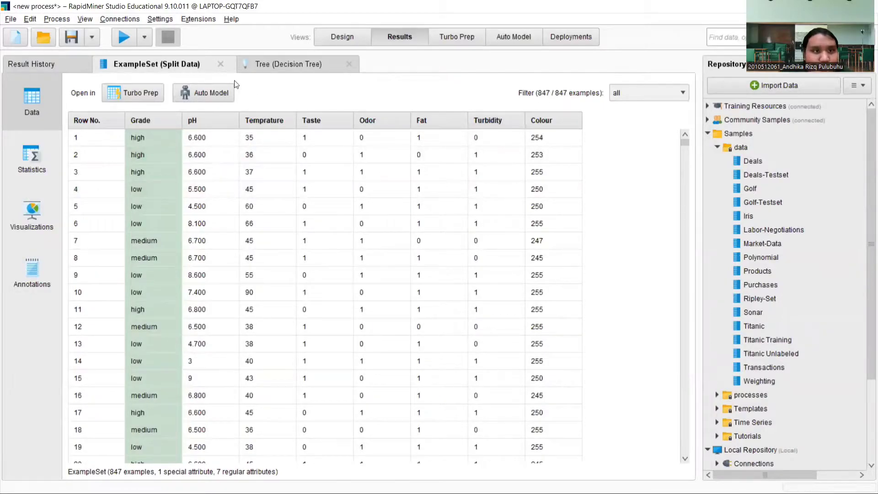
pyautogui.click(283, 64)
pyautogui.moveTo(427, 164); pyautogui.dragTo(419, 192)
pyautogui.click(467, 138)
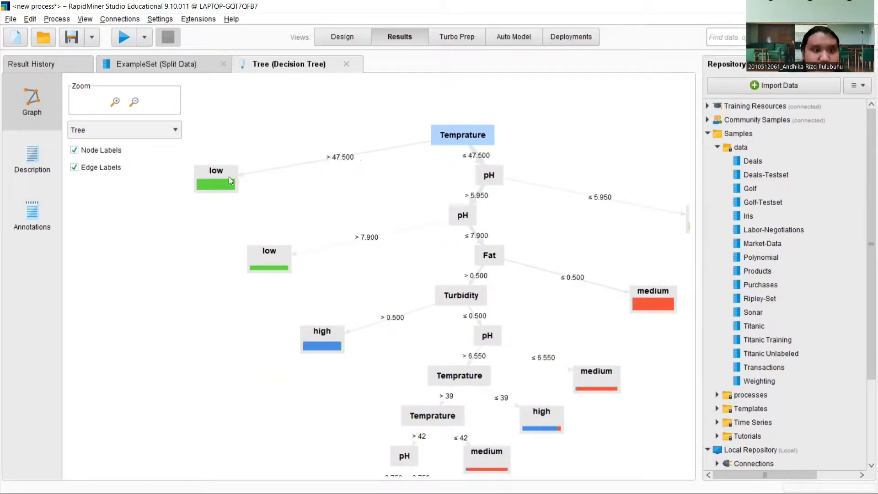
pyautogui.click(391, 162)
pyautogui.moveTo(439, 170); pyautogui.dragTo(369, 162)
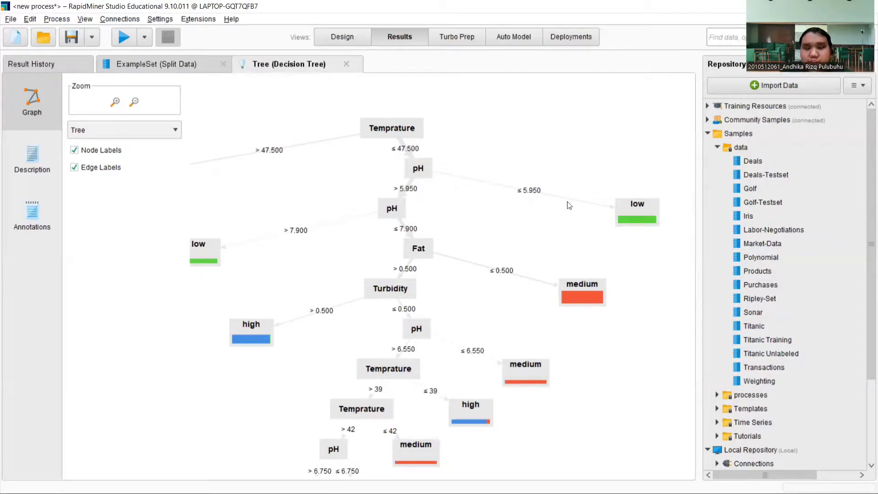
pyautogui.moveTo(568, 241); pyautogui.dragTo(515, 219)
pyautogui.moveTo(359, 203); pyautogui.dragTo(398, 298)
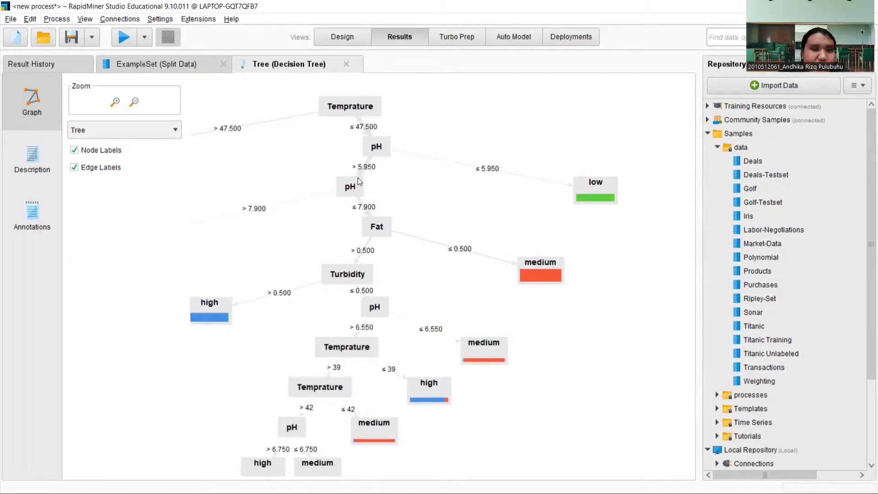
pyautogui.moveTo(311, 224); pyautogui.dragTo(345, 186)
pyautogui.moveTo(348, 225); pyautogui.dragTo(322, 188)
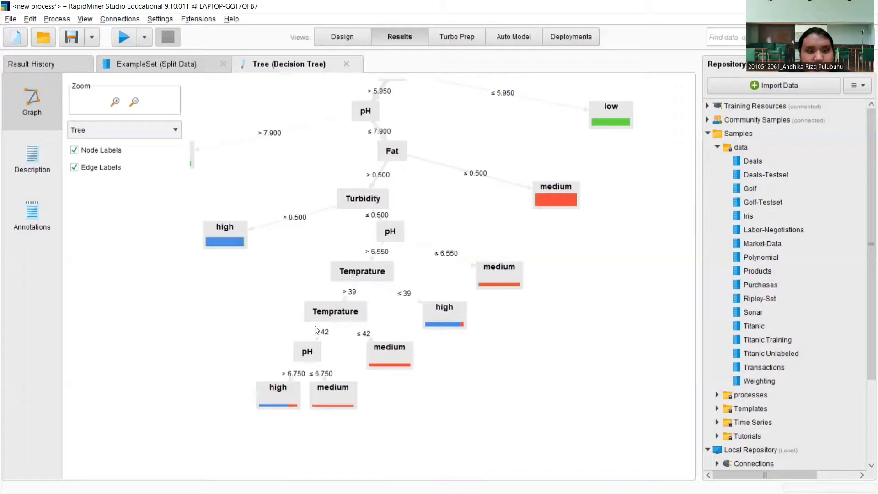
pyautogui.moveTo(266, 325); pyautogui.dragTo(345, 254)
pyautogui.moveTo(382, 203); pyautogui.dragTo(337, 280)
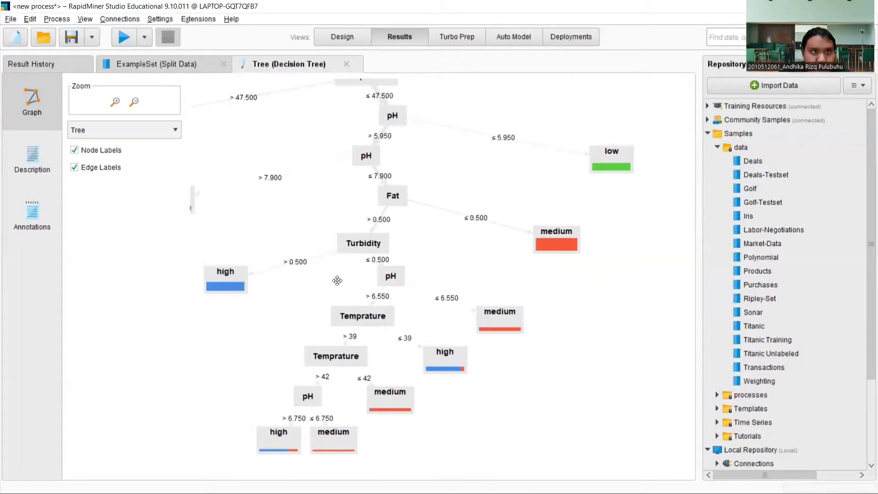
pyautogui.click(202, 61)
# Return to the process design and remove the Decision Tree's mod and exa connections to the process results.
pyautogui.click(347, 37)
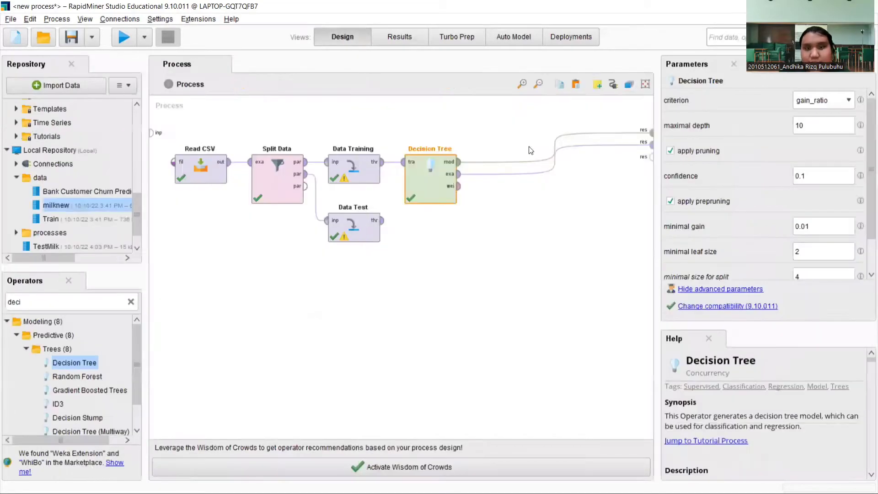
pyautogui.click(553, 147)
pyautogui.click(554, 154)
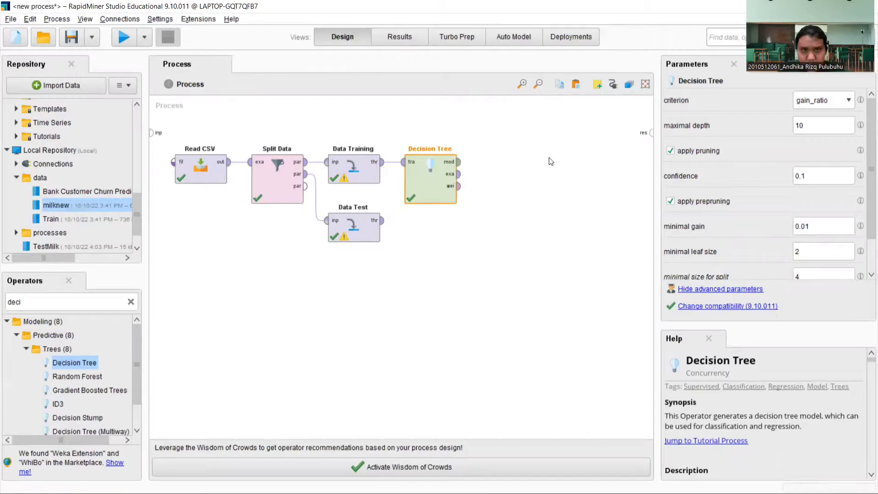
pyautogui.click(131, 302)
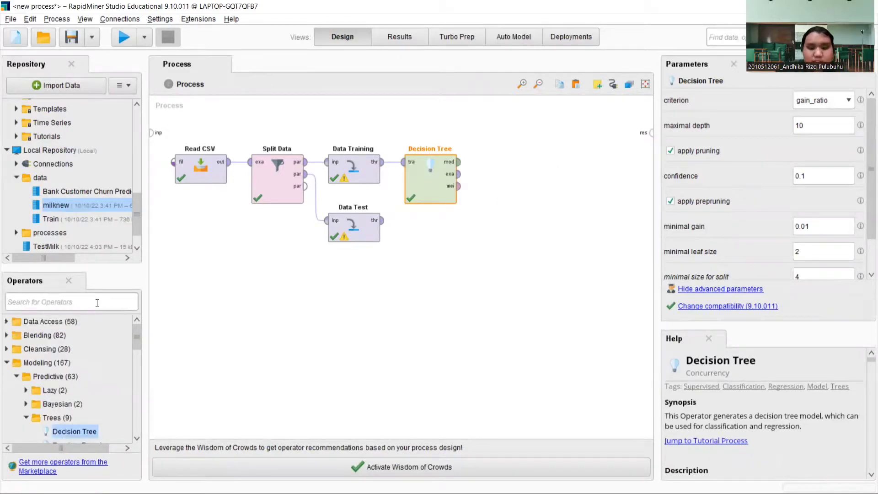
pyautogui.write('apl')
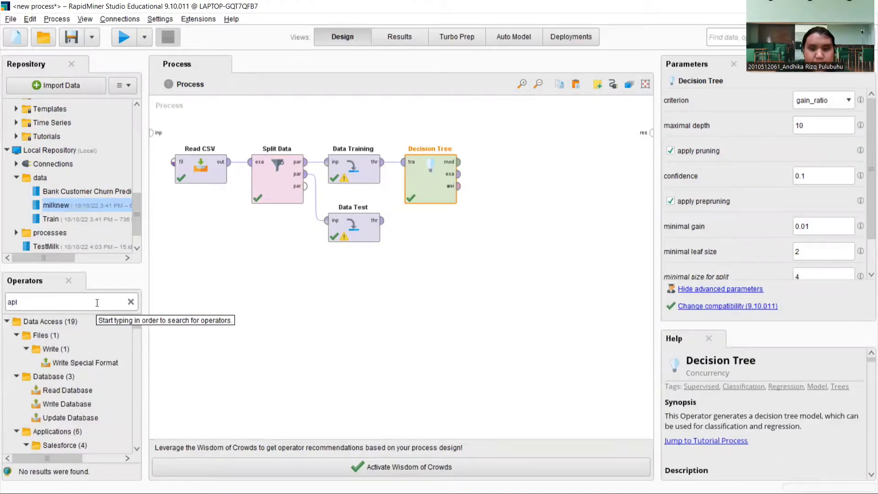
pyautogui.press('BackSpace')
pyautogui.press('BackSpace')
pyautogui.press('BackSpace')
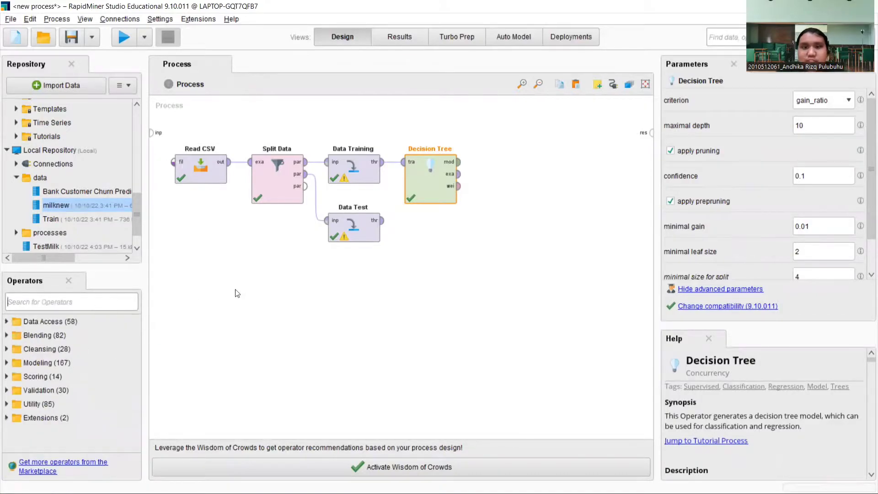
# Set the Decision Tree operator's criterion to information_gain.
pyautogui.click(443, 313)
pyautogui.click(451, 149)
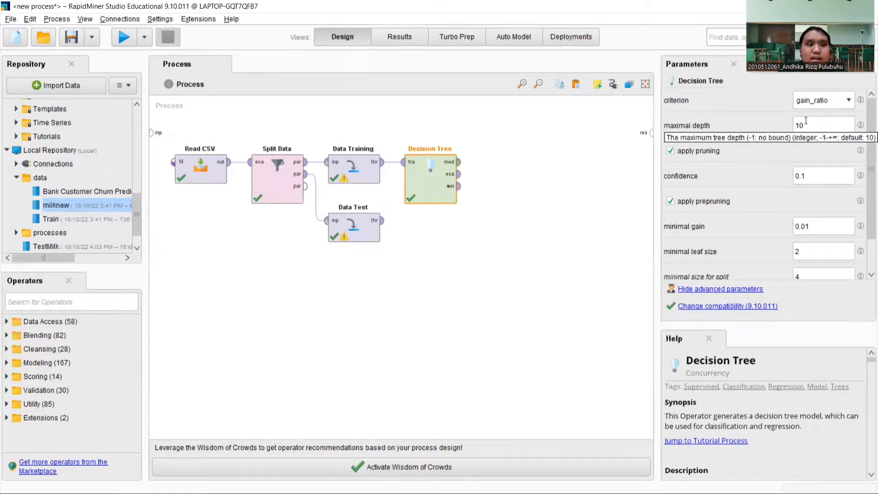
pyautogui.click(829, 101)
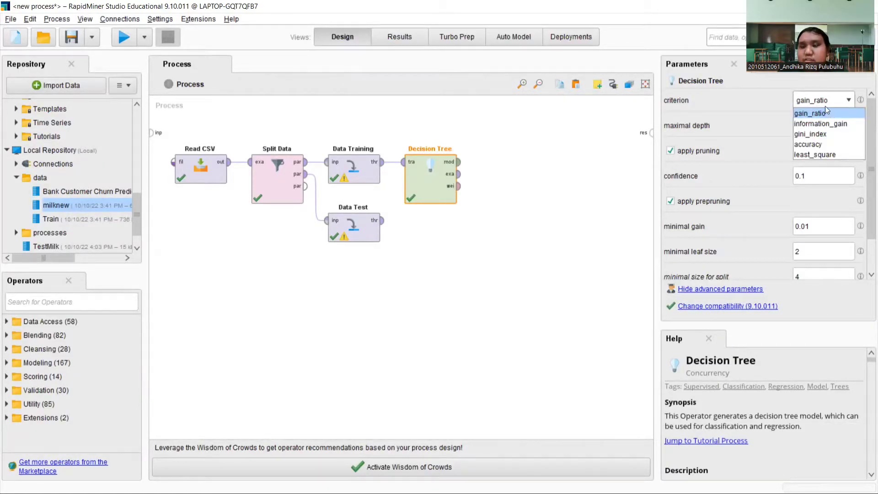
pyautogui.click(813, 100)
pyautogui.click(824, 101)
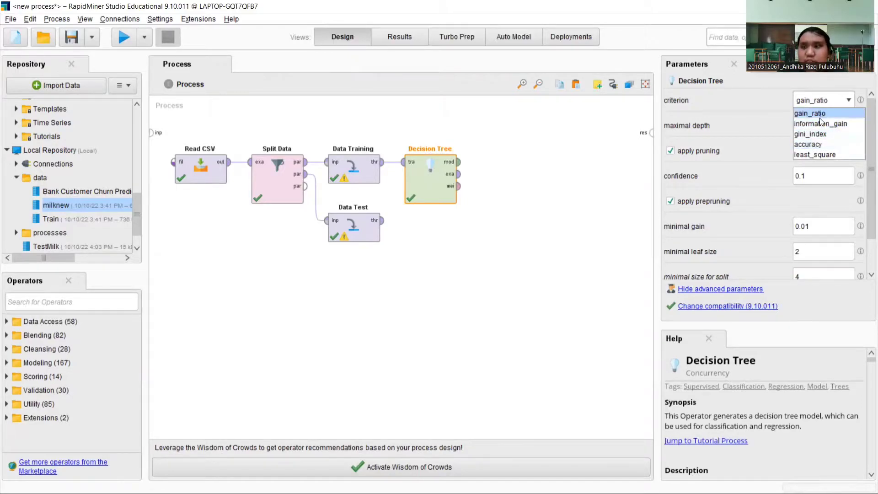
pyautogui.click(820, 122)
# Connect the Decision Tree's mod and exa outputs to the process results again.
pyautogui.click(459, 161)
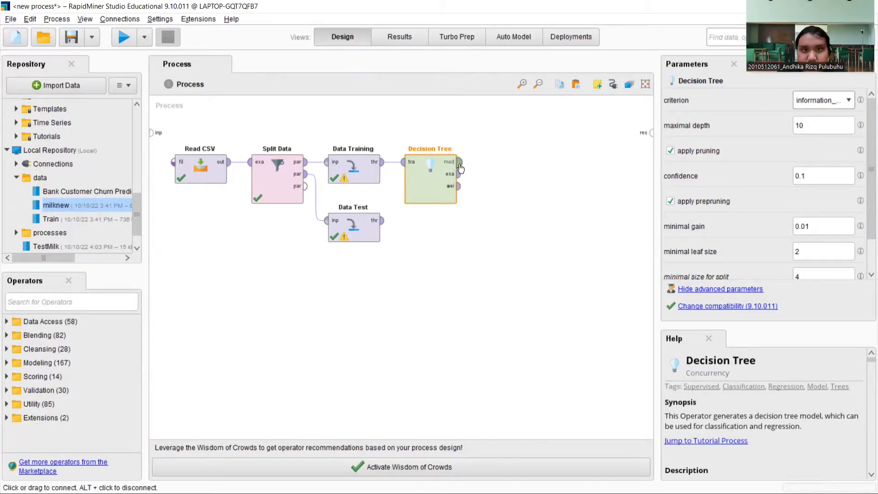
pyautogui.click(651, 132)
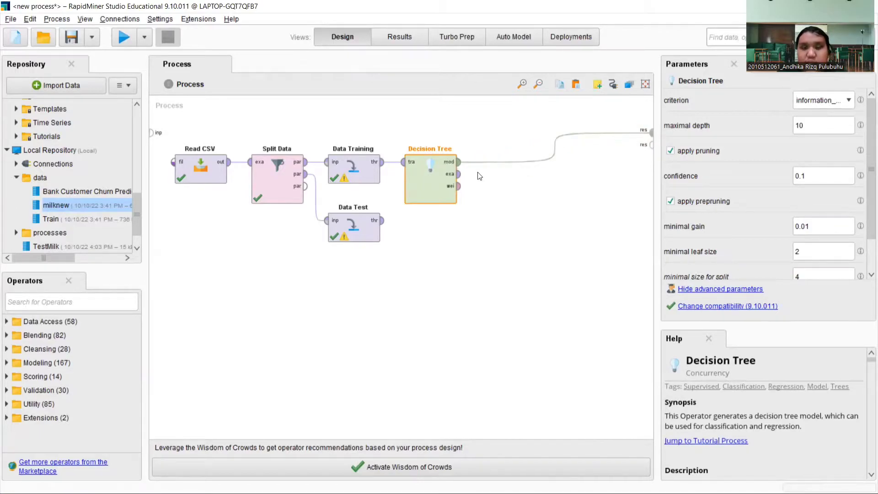
pyautogui.click(459, 173)
pyautogui.click(651, 144)
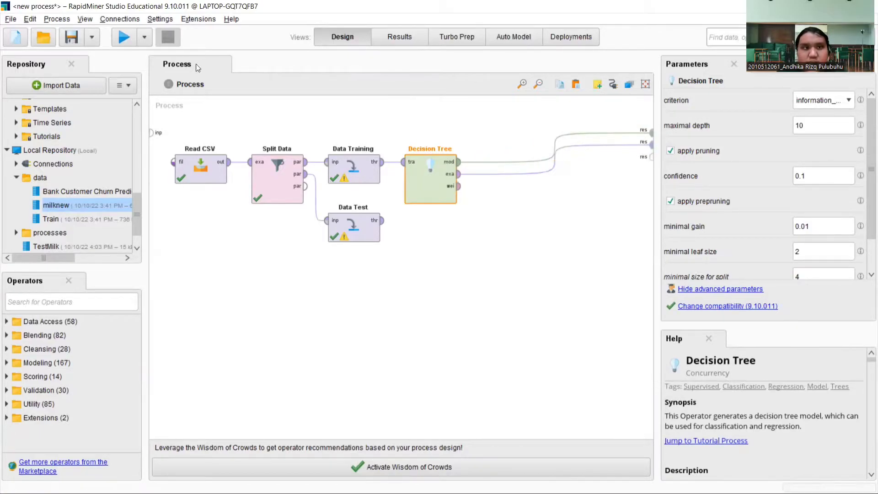
# Run the process and examine the information_gain decision tree graph down to its lowest leaves.
pyautogui.click(118, 42)
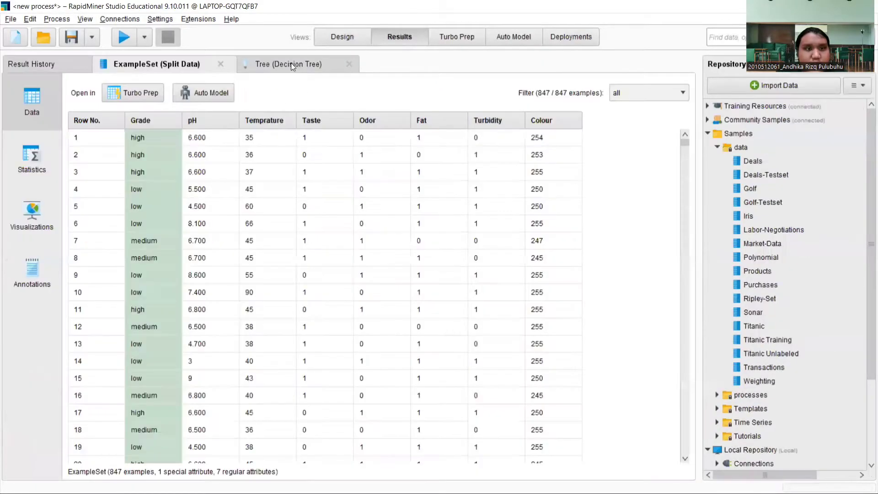
pyautogui.moveTo(498, 178); pyautogui.dragTo(407, 130)
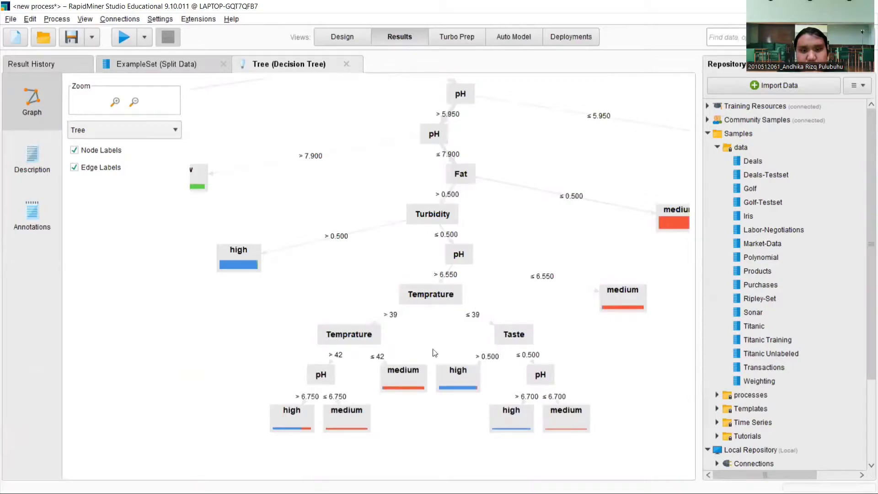
pyautogui.moveTo(439, 351); pyautogui.dragTo(419, 350)
# Return to the process design, set the Decision Tree's criterion to gain_ratio and disable both pruning and prepruning.
pyautogui.click(345, 40)
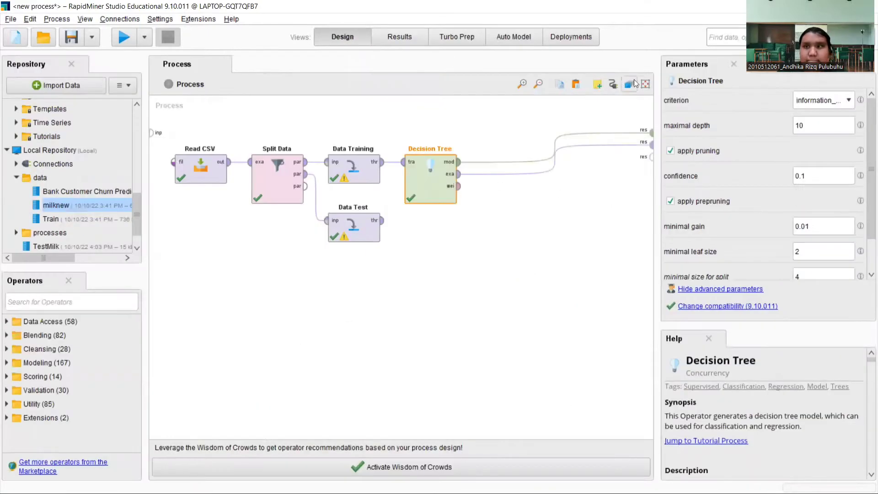
pyautogui.click(822, 101)
pyautogui.click(807, 112)
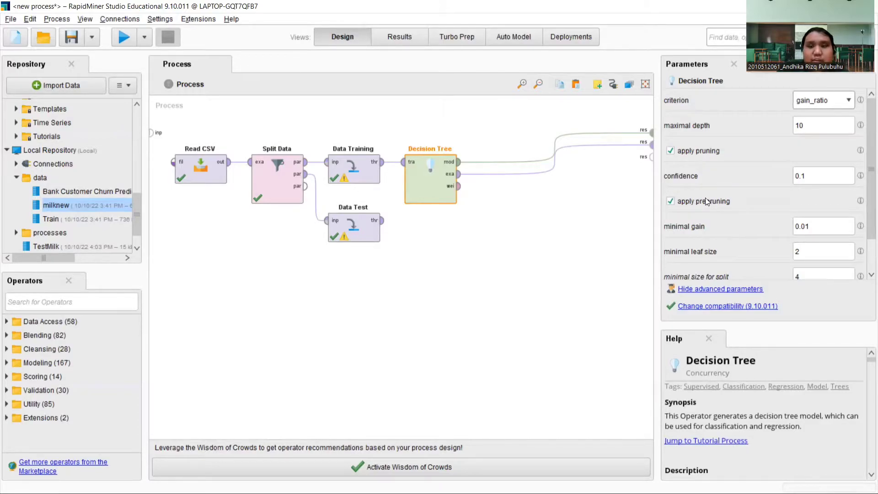
pyautogui.click(700, 151)
pyautogui.click(710, 176)
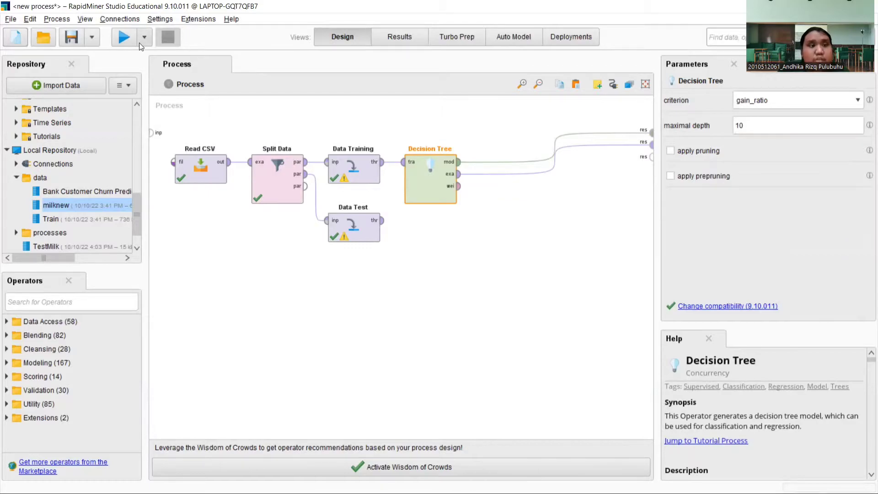
# Run the process, view the decision tree graph built without pruning or prepruning, and return to the process design.
pyautogui.click(122, 39)
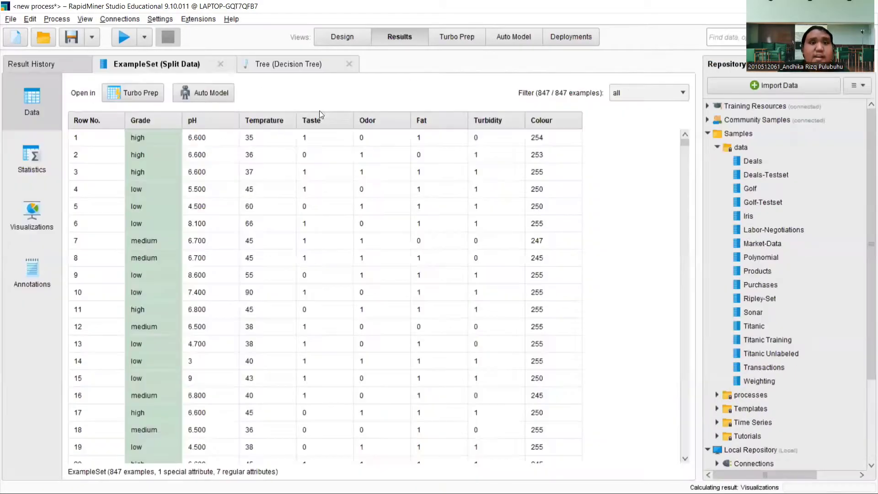
pyautogui.click(287, 68)
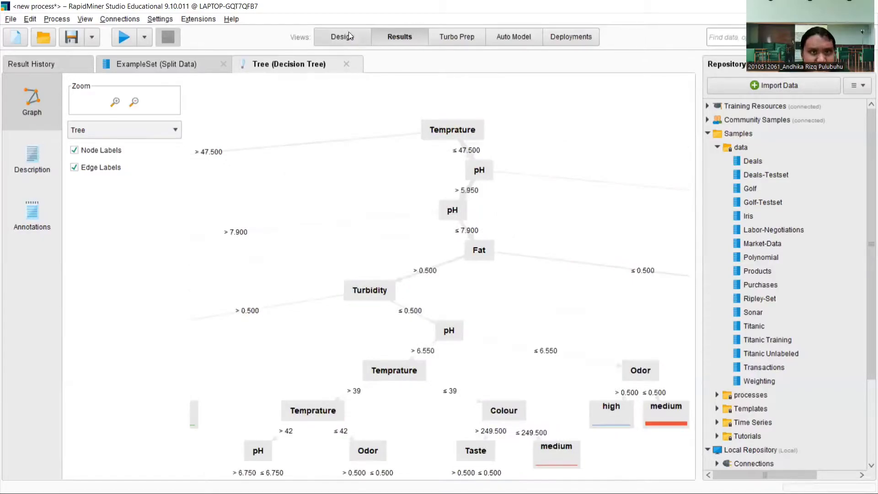
pyautogui.click(349, 36)
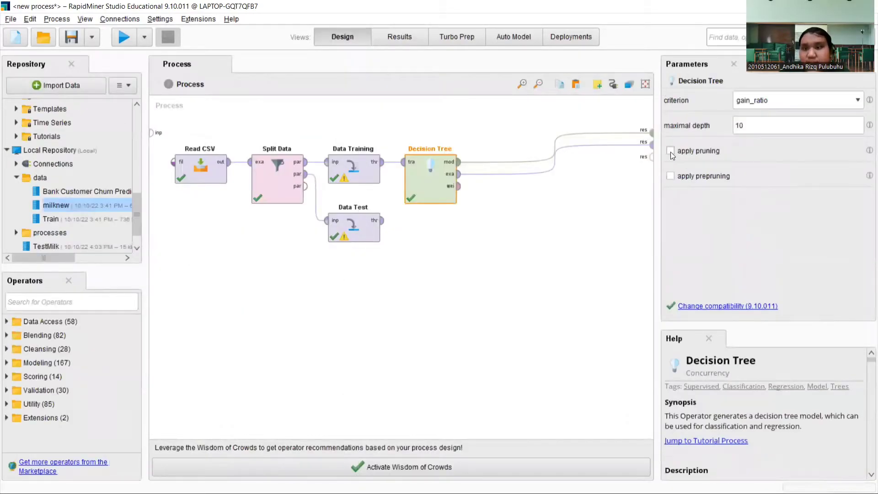
# Enable only pruning for the Decision Tree, then run the process and examine the pruned tree graph.
pyautogui.click(670, 151)
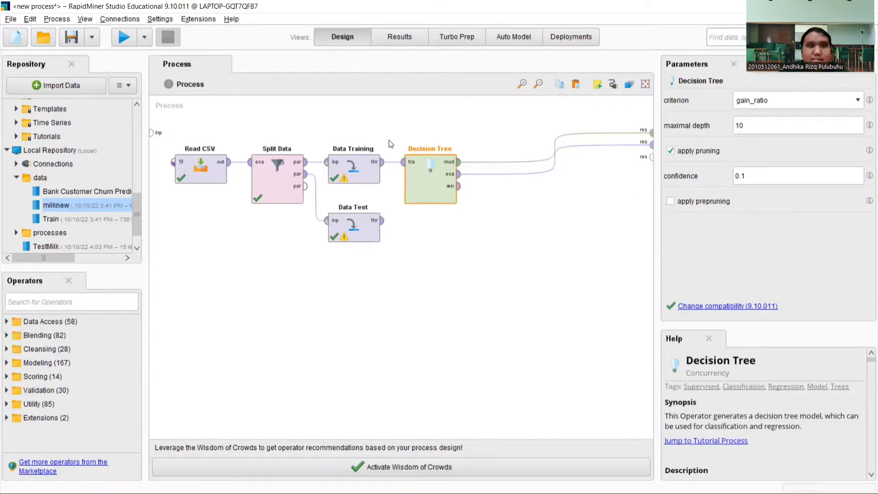
pyautogui.click(126, 37)
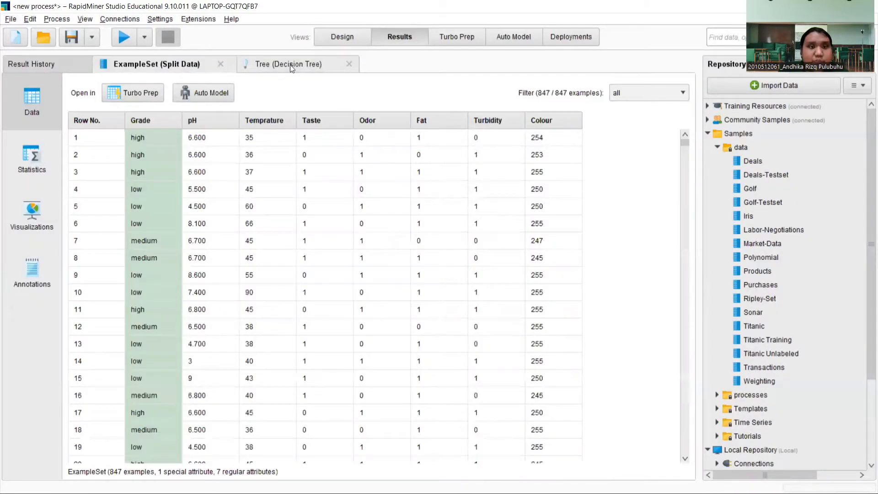
pyautogui.click(290, 65)
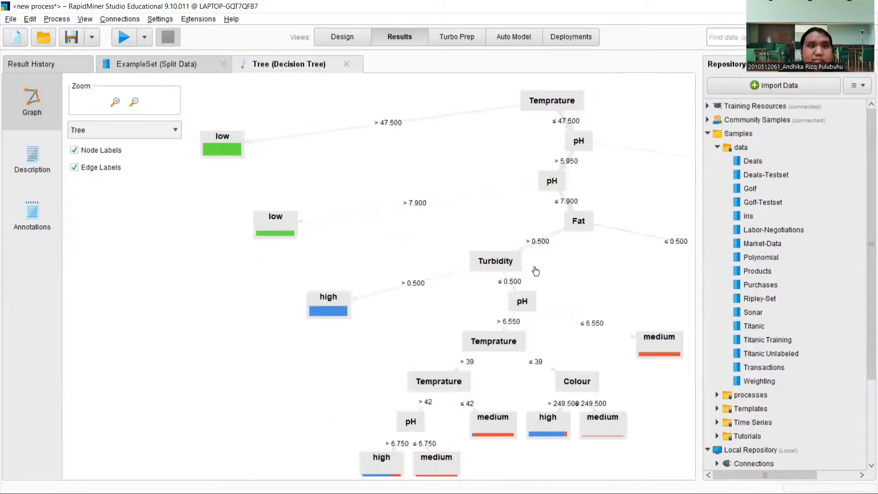
pyautogui.moveTo(491, 222); pyautogui.dragTo(367, 187)
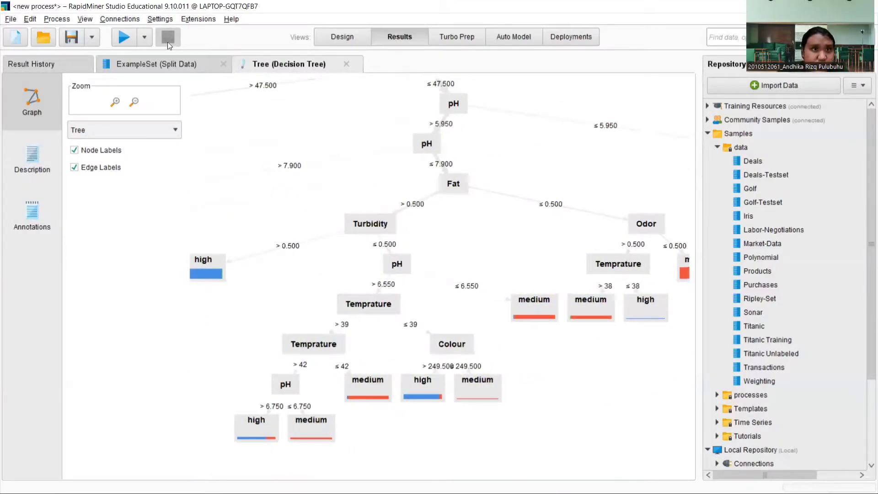
# Enable prepruning and disable pruning for the Decision Tree, then run the process and view its tree graph.
pyautogui.click(345, 37)
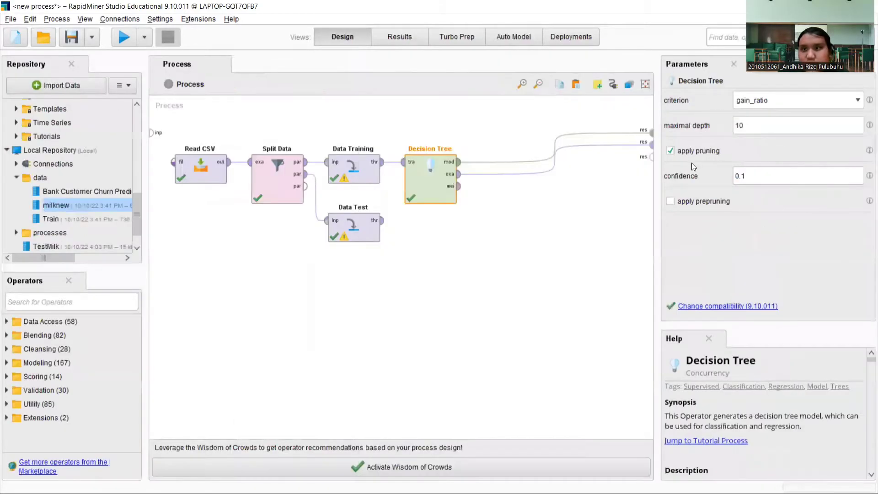
pyautogui.click(692, 204)
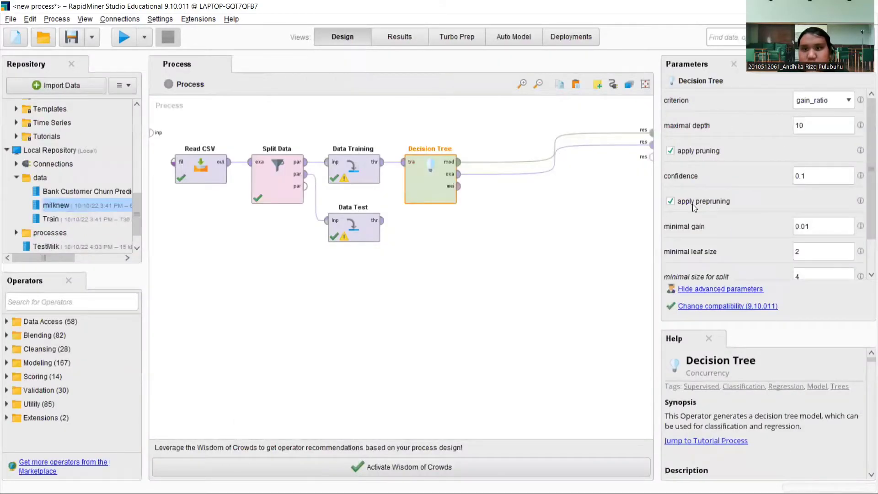
pyautogui.click(689, 153)
pyautogui.click(125, 30)
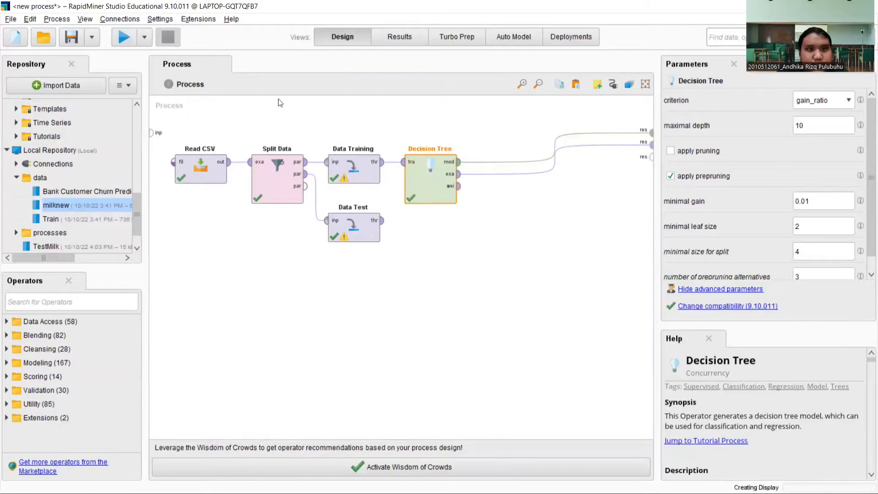
pyautogui.click(261, 67)
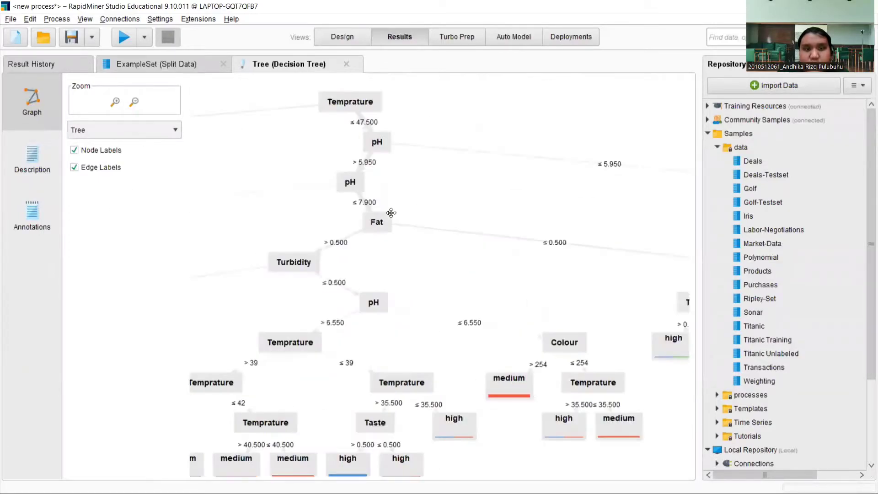
# Re-enable pruning in the process design and remove the Decision Tree's mod and exa connections to the process results.
pyautogui.click(345, 39)
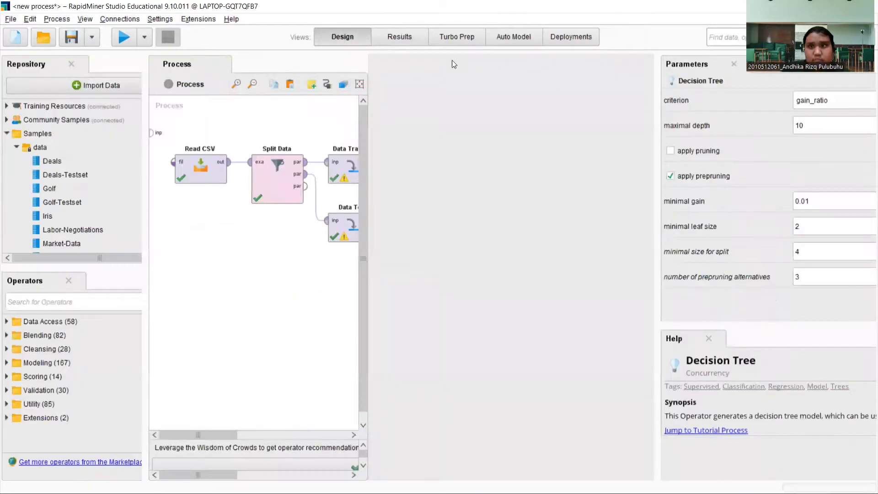
pyautogui.click(670, 151)
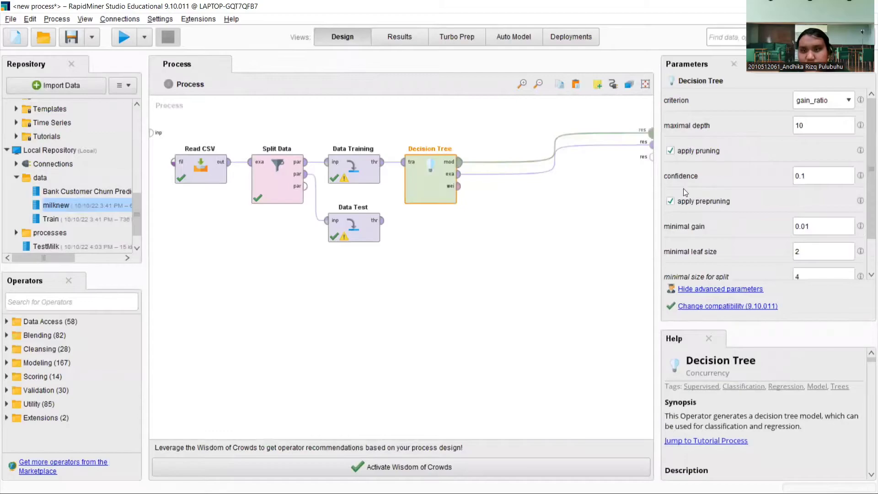
pyautogui.click(592, 232)
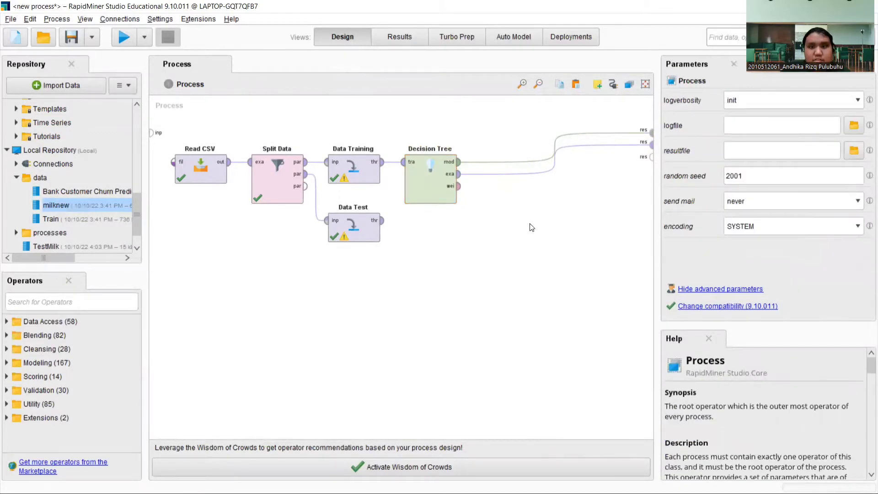
pyautogui.click(554, 154)
pyautogui.click(555, 157)
# Search the operators for "apply" and add an Apply Model operator beside the Decision Tree.
pyautogui.click(105, 302)
pyautogui.write('apply')
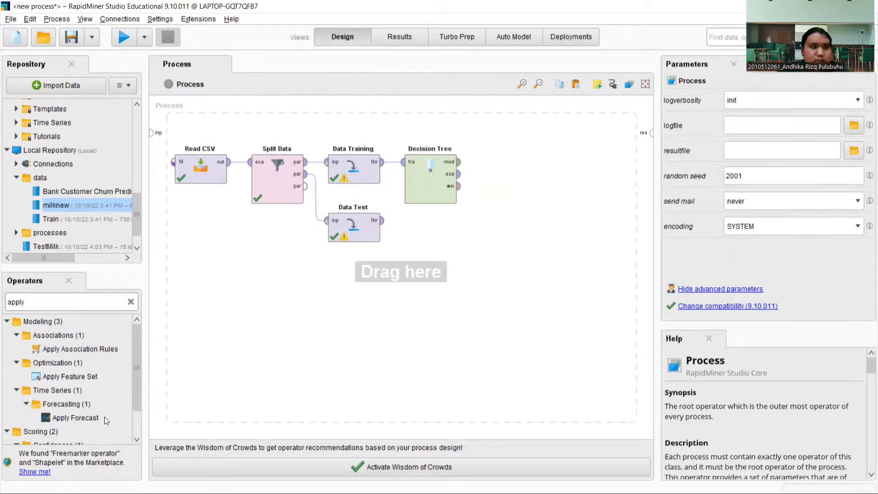
pyautogui.scroll(-1, 105, 421)
pyautogui.click(57, 439)
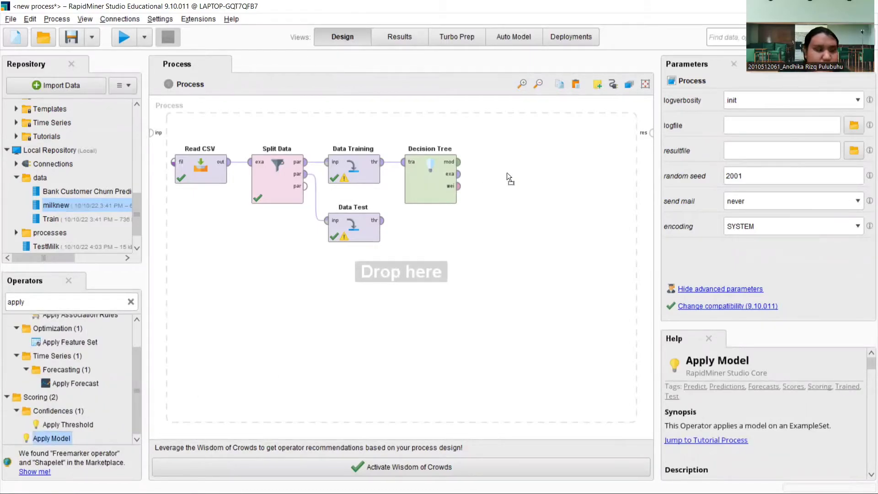
pyautogui.moveTo(516, 163); pyautogui.dragTo(571, 175)
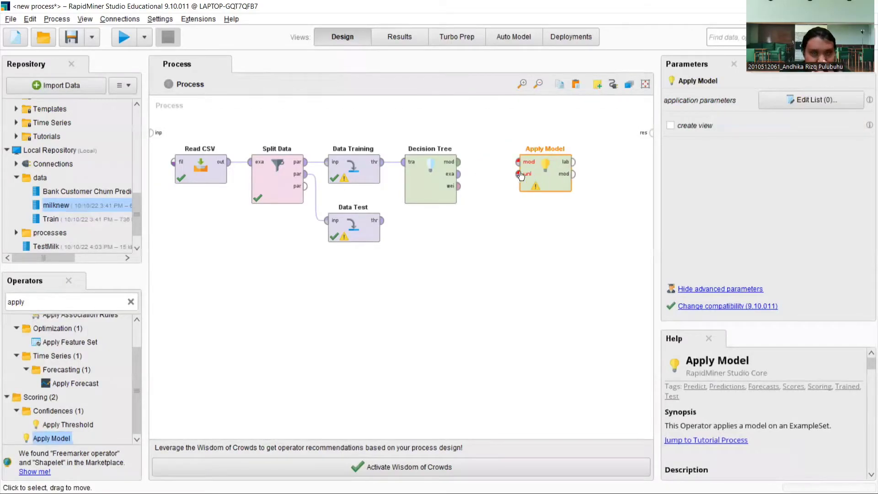
# Connect the Decision Tree's mod output to Apply Model's mod input and Data Test's thr output to its unl input.
pyautogui.click(459, 162)
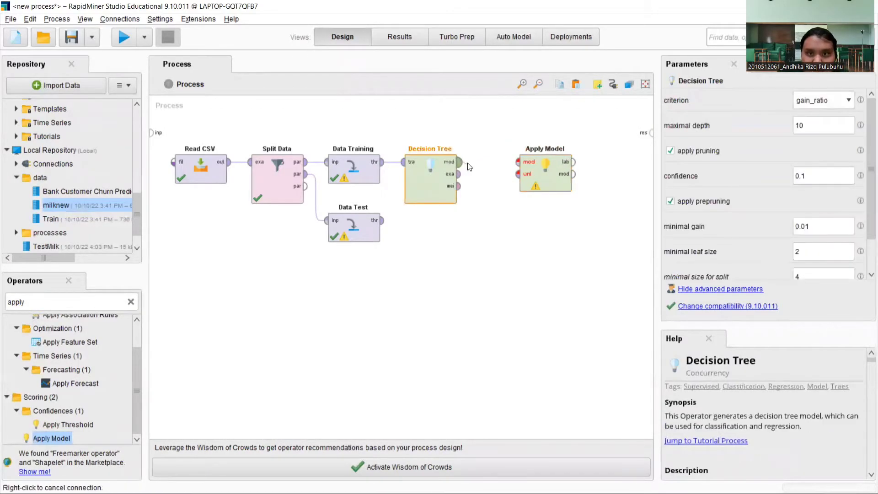
pyautogui.click(517, 161)
pyautogui.moveTo(563, 170)
pyautogui.mouseDown()
pyautogui.moveTo(524, 169)
pyautogui.moveTo(563, 169)
pyautogui.mouseUp()
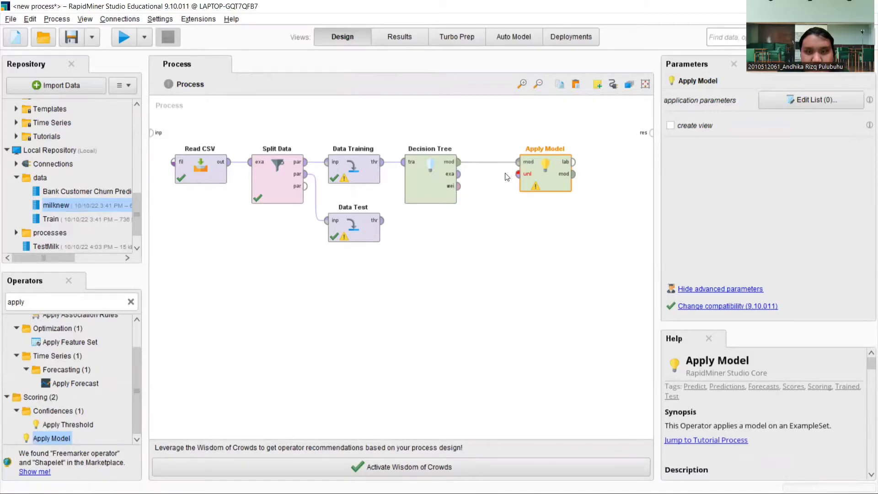
pyautogui.click(382, 220)
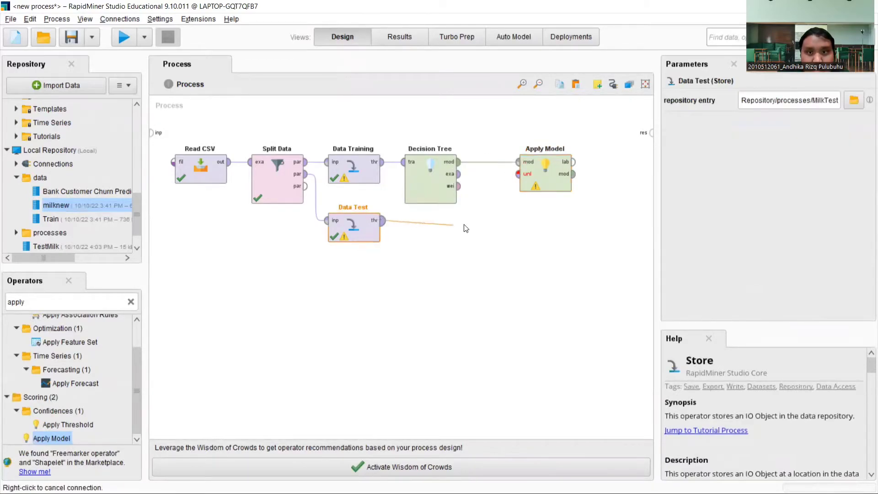
pyautogui.click(517, 174)
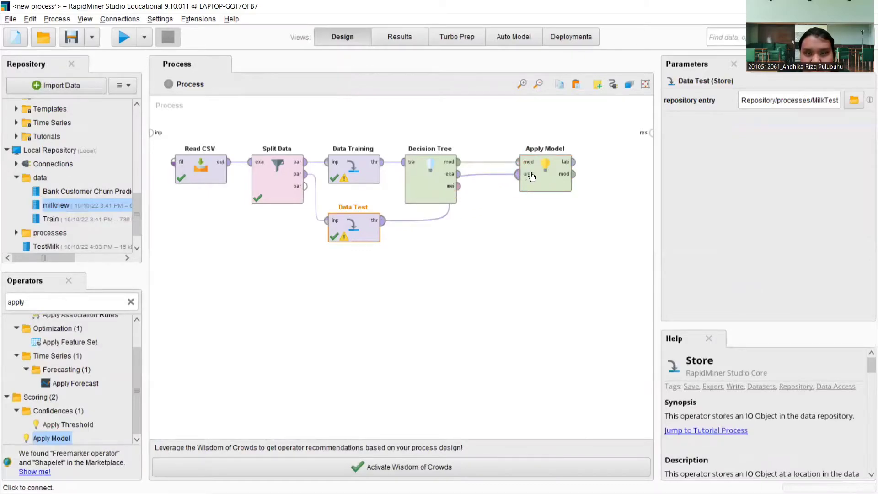
# Connect Apply Model's lab and mod outputs to the first and second process res ports.
pyautogui.click(573, 162)
pyautogui.click(651, 132)
pyautogui.click(574, 174)
pyautogui.click(651, 145)
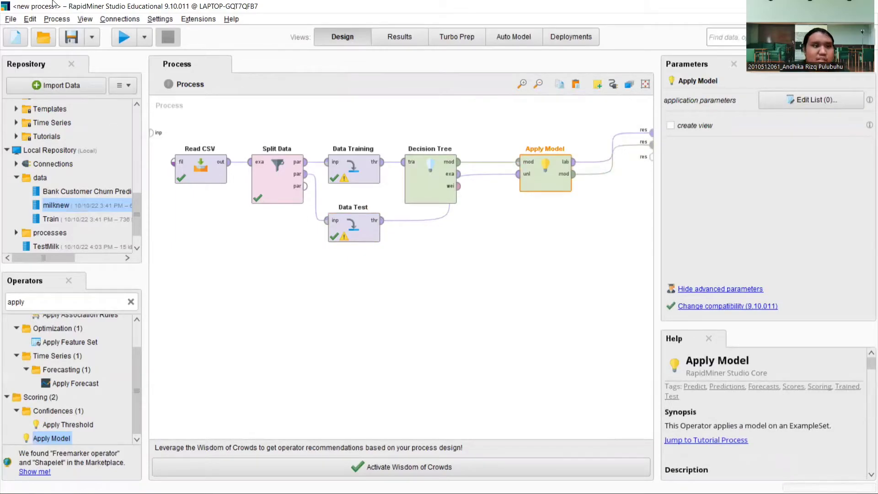
# Run the process and examine the Apply Model results, widening the prediction(Grade) column to compare predictions with the actual Grade.
pyautogui.click(117, 37)
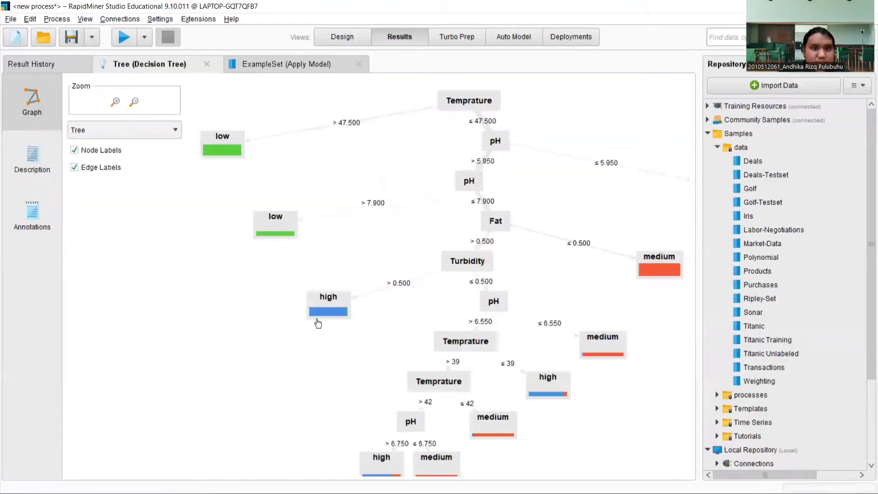
pyautogui.click(309, 69)
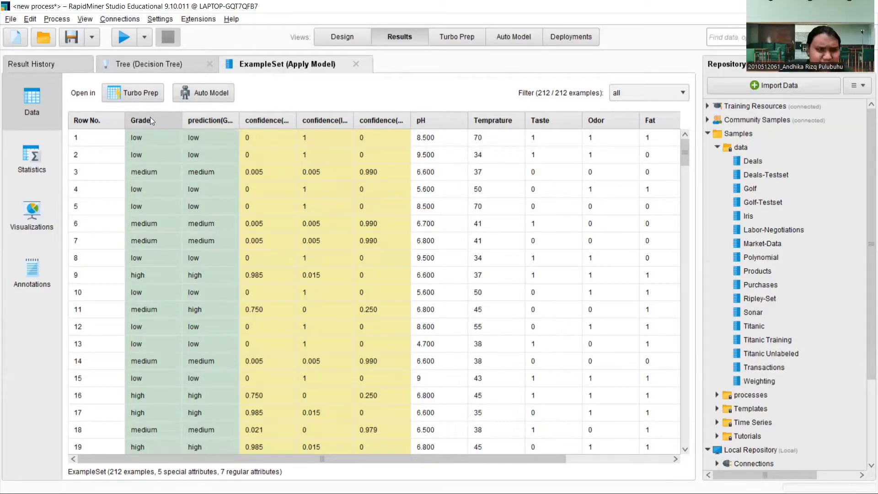
pyautogui.moveTo(150, 116)
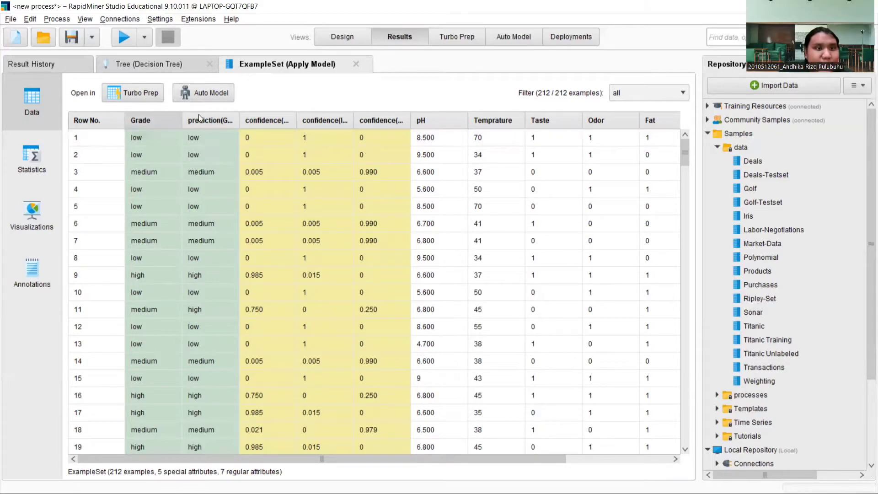
pyautogui.moveTo(238, 119); pyautogui.dragTo(265, 131)
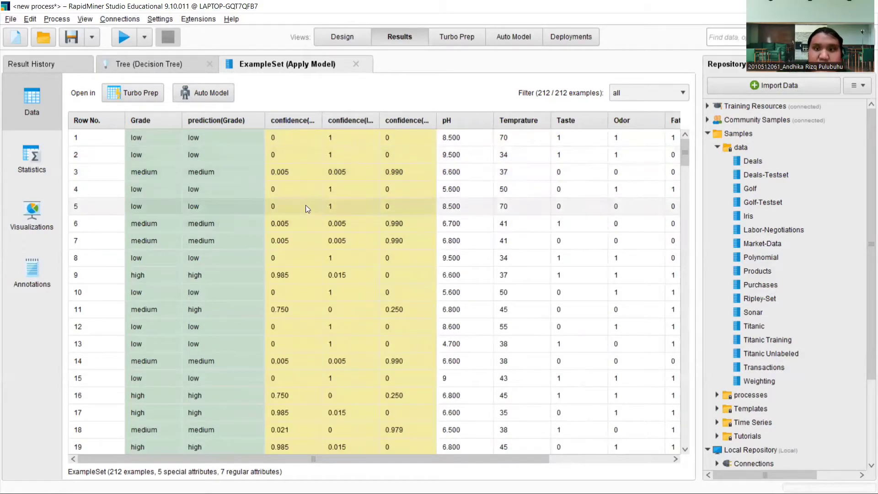
pyautogui.scroll(-2, 305, 206)
pyautogui.scroll(-6, 306, 206)
pyautogui.scroll(3, 306, 206)
pyautogui.scroll(3, 306, 206)
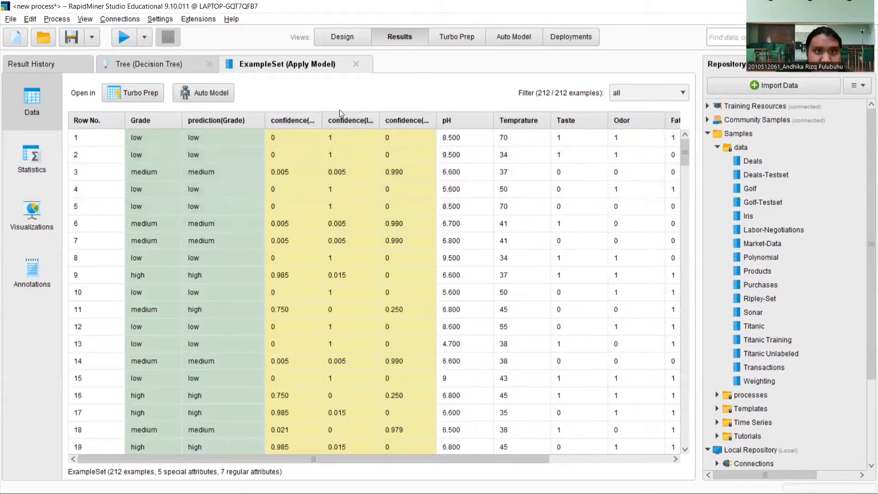
# Widen the confidence(high), confidence(low) and confidence(medium) columns to read the prediction confidences, and review the Decision Tree graph.
pyautogui.moveTo(321, 119); pyautogui.dragTo(343, 121)
pyautogui.moveTo(401, 120); pyautogui.dragTo(422, 120)
pyautogui.moveTo(478, 121); pyautogui.dragTo(505, 132)
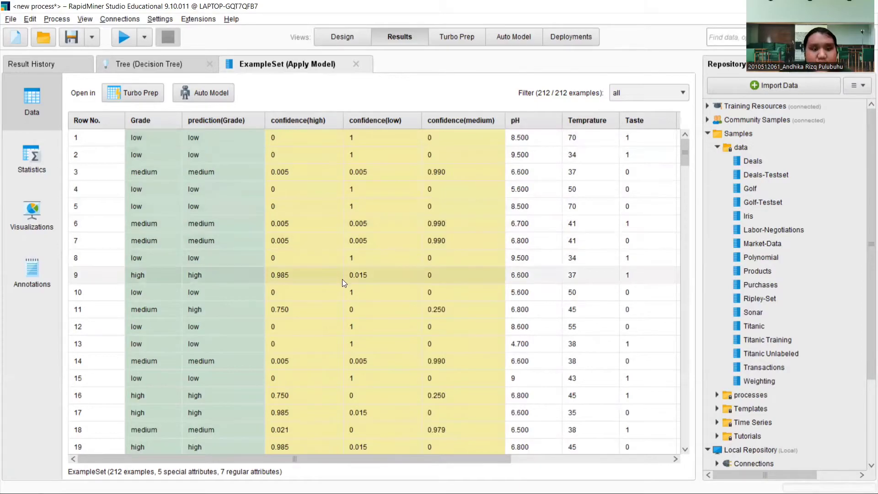
pyautogui.scroll(-1, 339, 283)
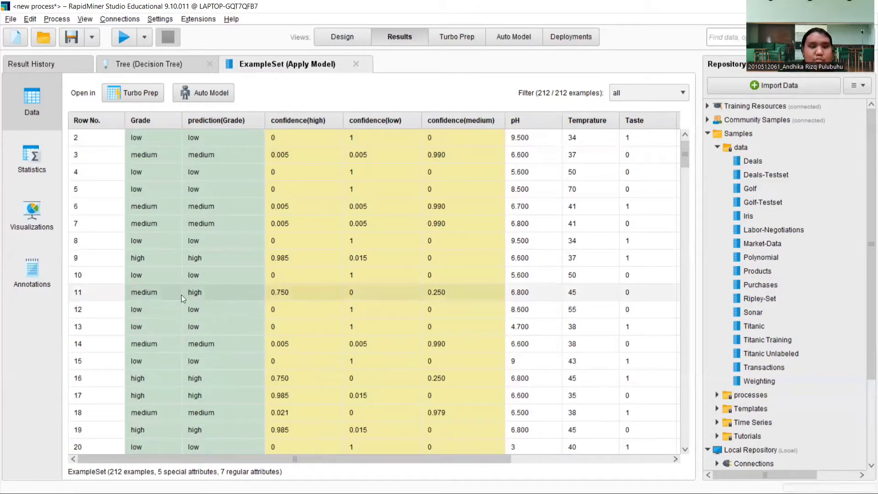
pyautogui.click(180, 65)
pyautogui.moveTo(386, 258); pyautogui.dragTo(325, 244)
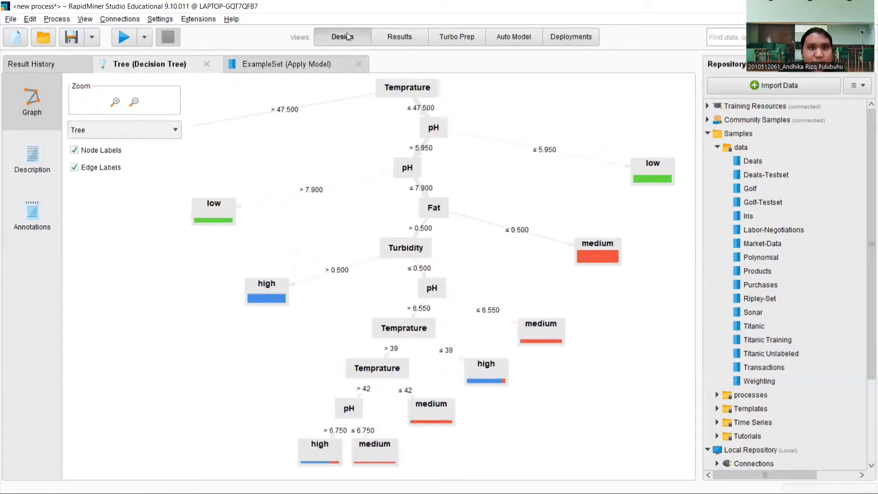
# Return to the process design and disconnect Apply Model's lab and mod outputs from the process res ports.
pyautogui.click(346, 32)
pyautogui.keyDown('alt'); pyautogui.click(615, 153); pyautogui.keyUp('alt')
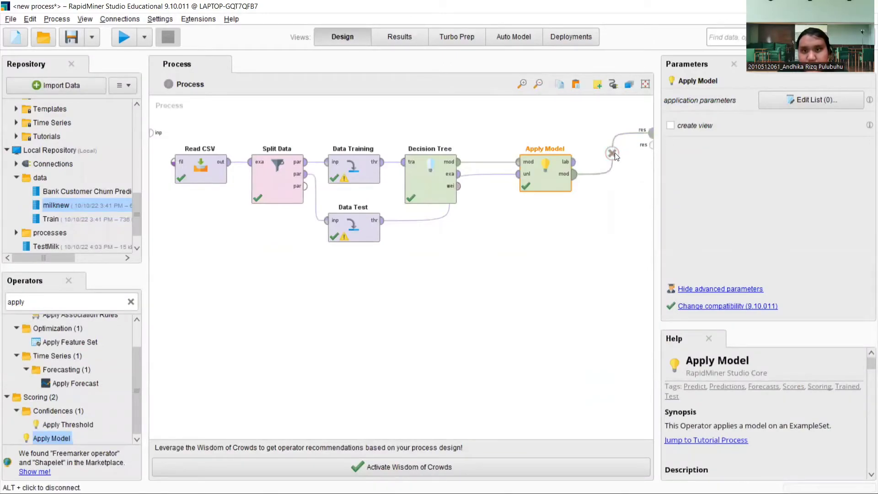
pyautogui.keyDown('alt'); pyautogui.click(612, 154); pyautogui.keyUp('alt')
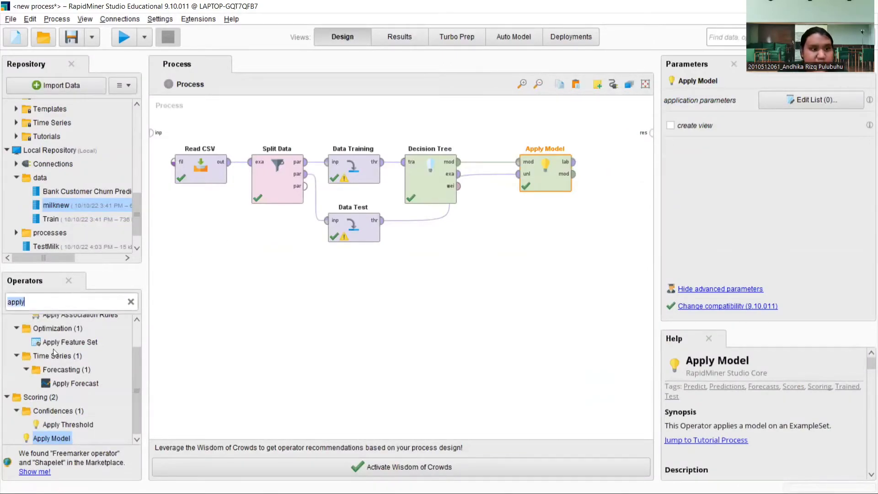
# Search the operators for "performance" and add a Performance (Classification) operator after Apply Model.
pyautogui.write('p')
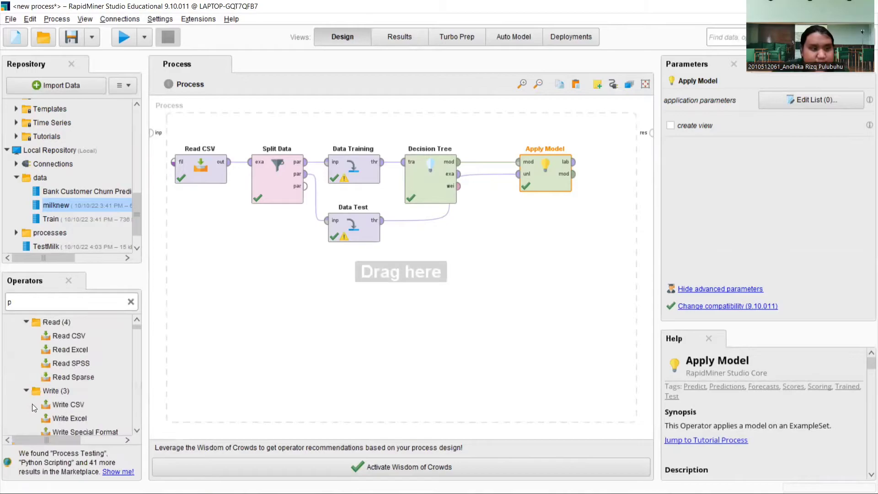
pyautogui.write('erforma')
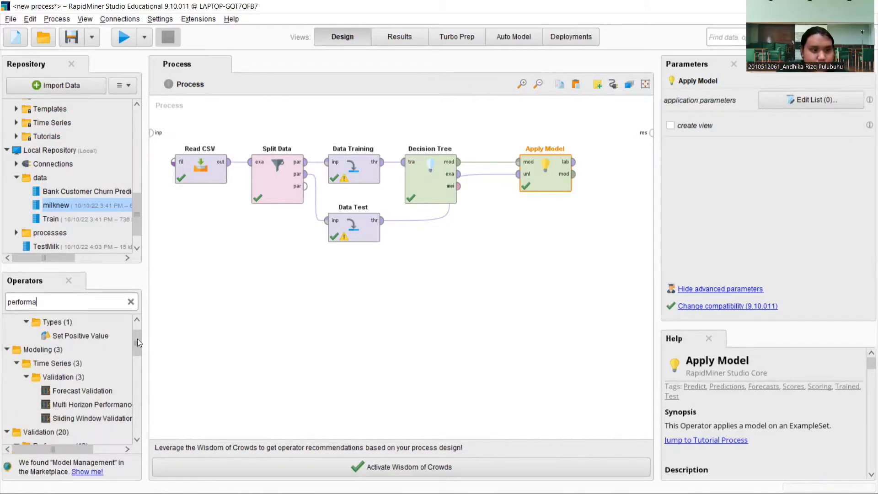
pyautogui.moveTo(136, 338); pyautogui.dragTo(132, 330)
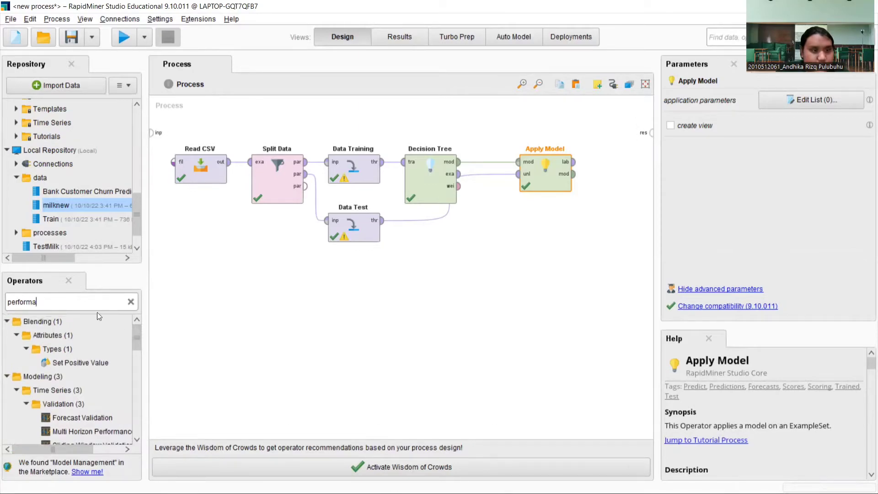
pyautogui.write('nce')
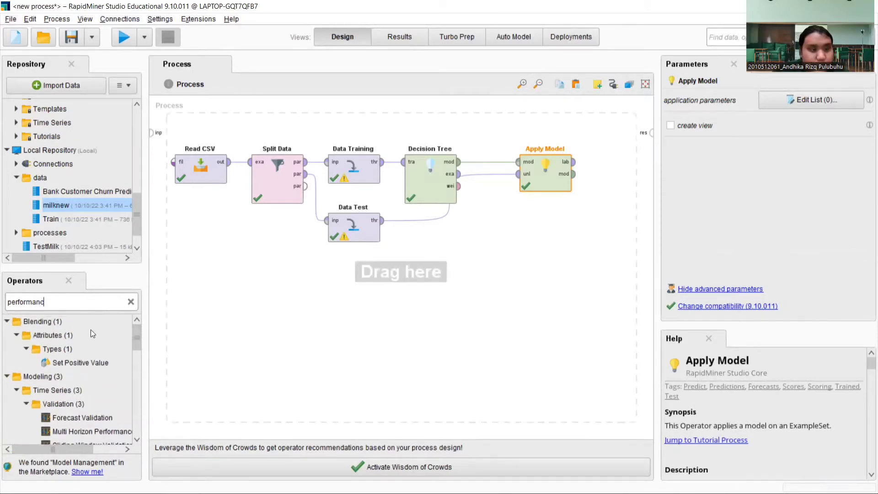
pyautogui.moveTo(137, 339); pyautogui.dragTo(135, 370)
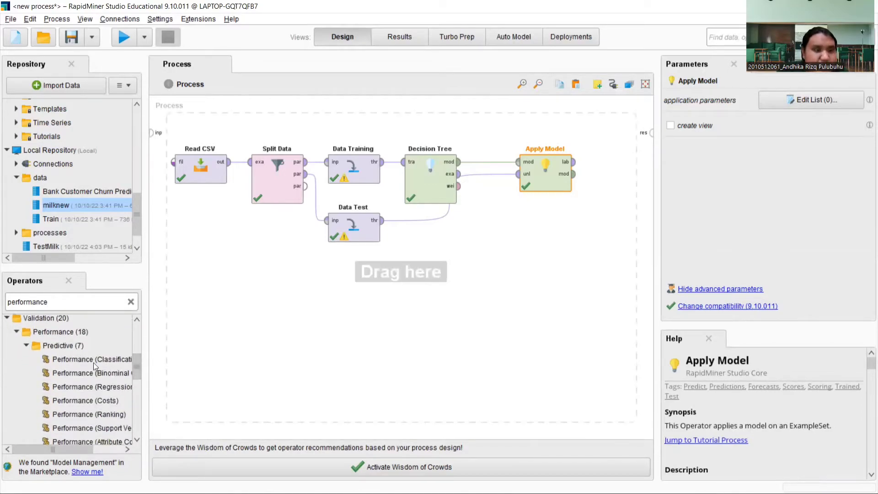
pyautogui.click(94, 361)
pyautogui.moveTo(93, 361); pyautogui.dragTo(630, 184)
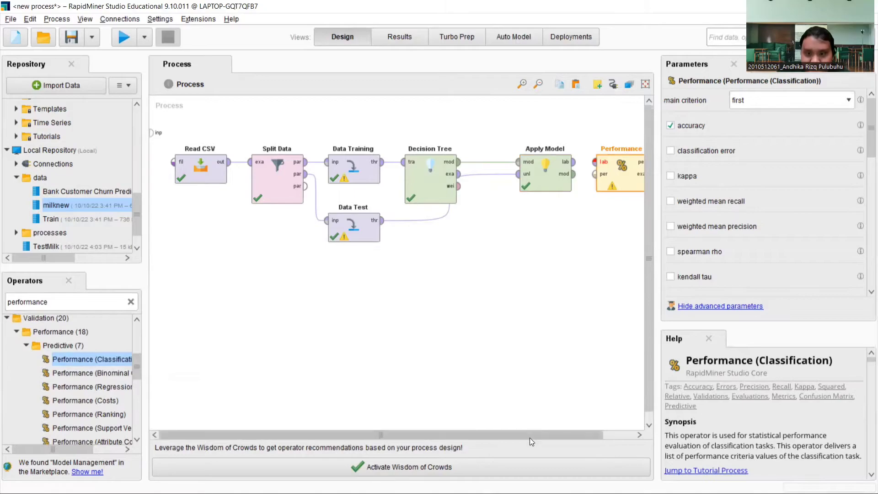
pyautogui.moveTo(529, 438); pyautogui.dragTo(579, 437)
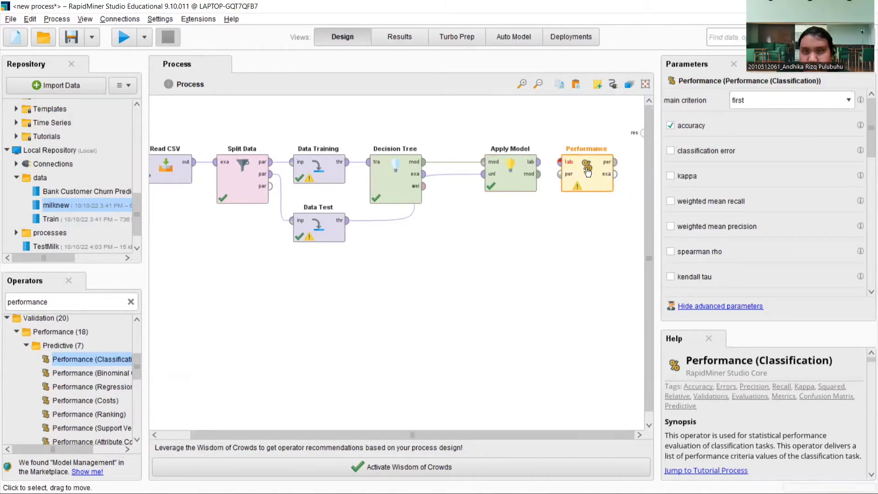
# Connect Apply Model's lab output to Performance's lab input, and Performance's per and exa and Apply Model's mod outputs to the first three res ports.
pyautogui.click(540, 162)
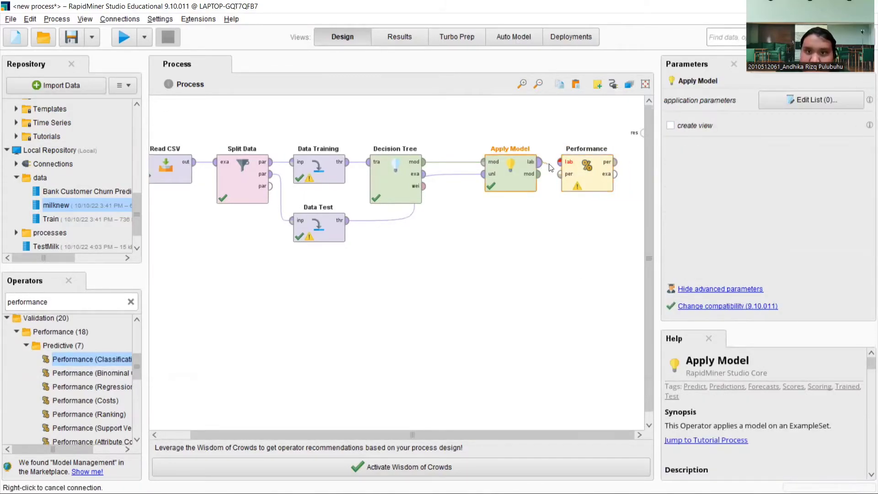
pyautogui.click(559, 166)
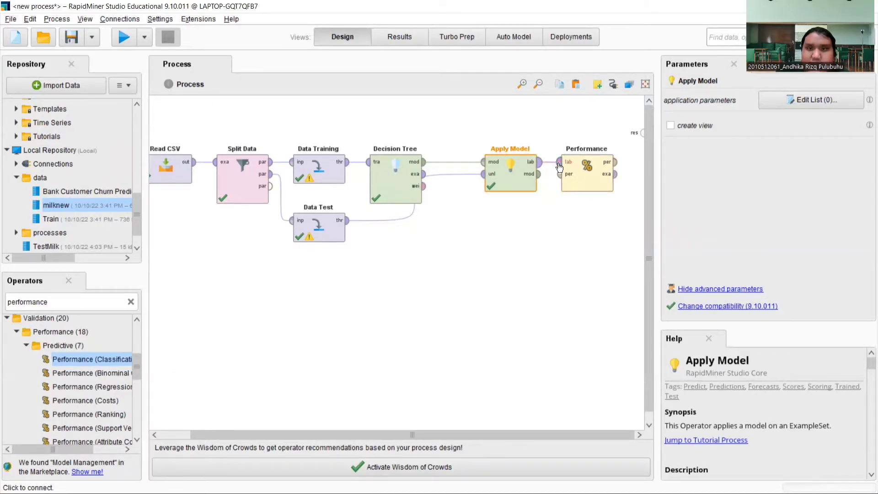
pyautogui.click(616, 162)
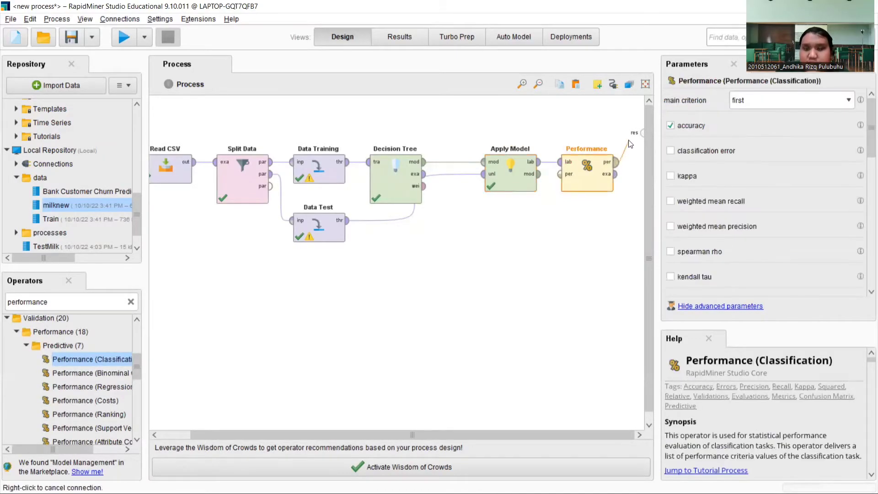
pyautogui.click(642, 133)
pyautogui.click(616, 174)
pyautogui.click(642, 144)
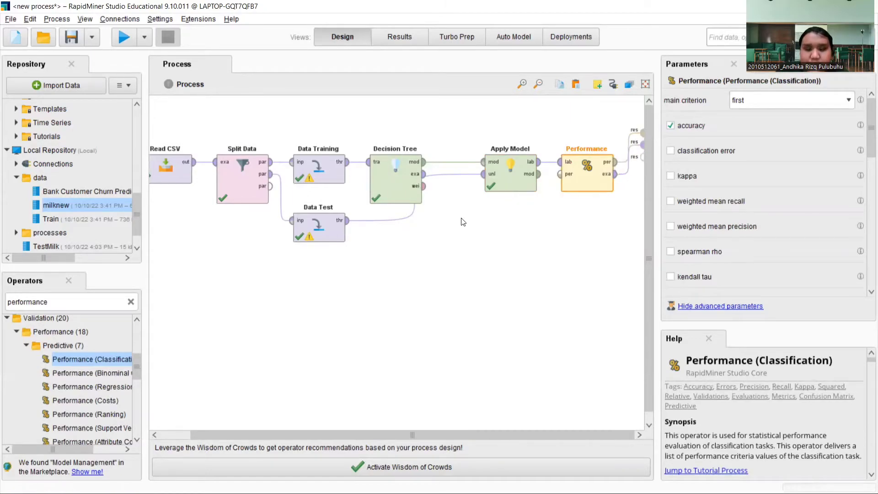
pyautogui.click(540, 175)
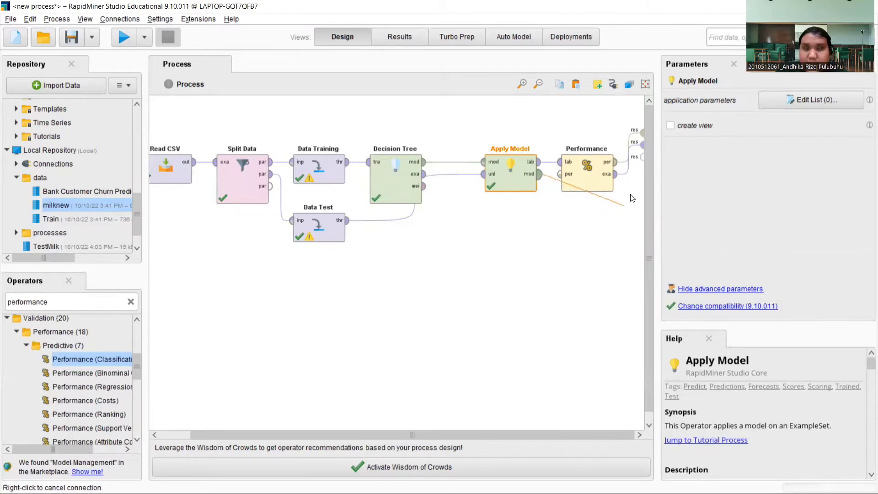
pyautogui.click(639, 166)
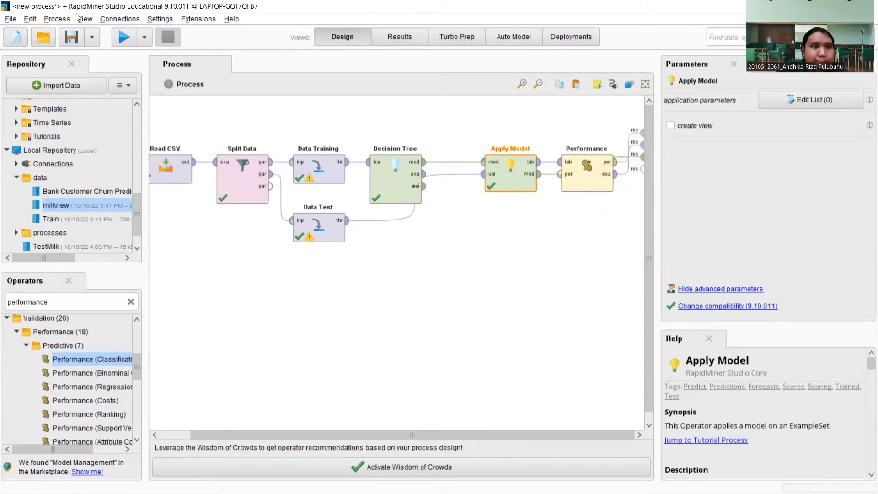
# Run the process and review the tree and Apply Model results, widening the Grade and prediction(Grade) columns.
pyautogui.click(114, 40)
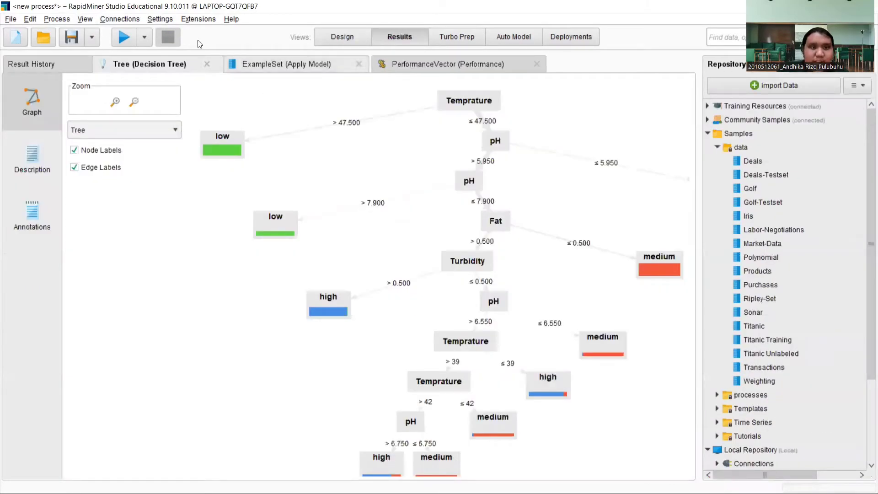
pyautogui.moveTo(403, 245); pyautogui.dragTo(312, 291)
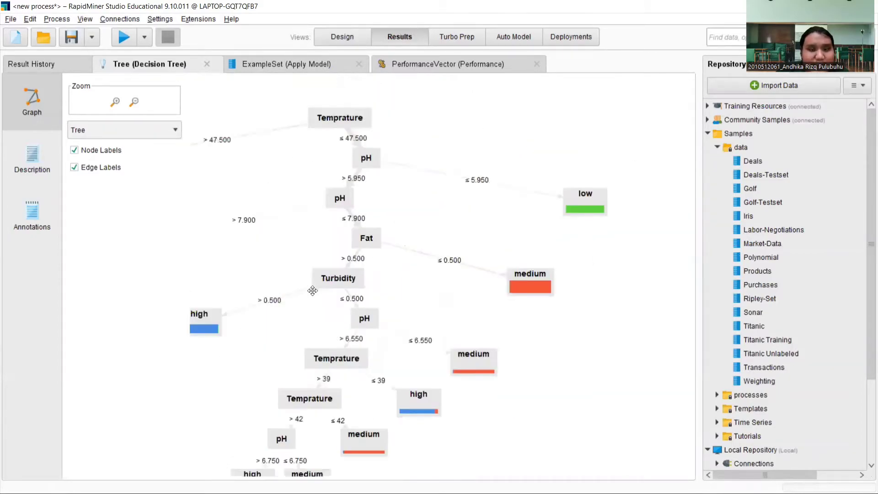
pyautogui.click(300, 68)
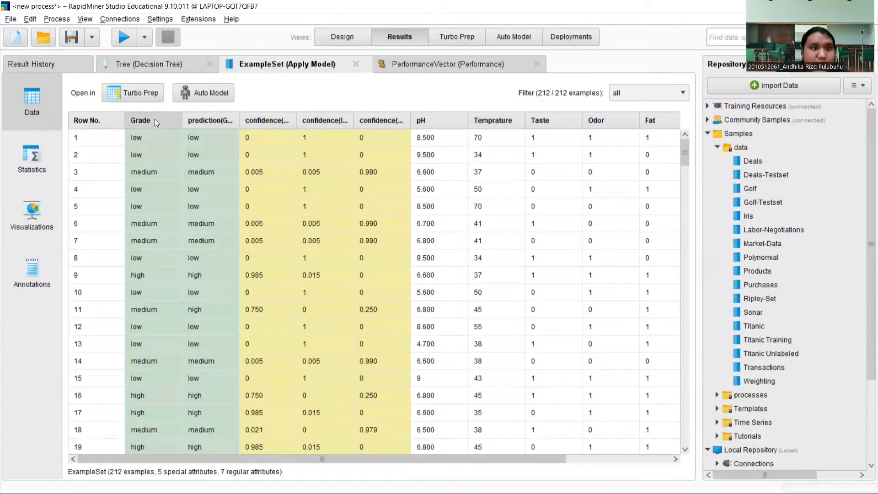
pyautogui.moveTo(186, 125); pyautogui.dragTo(204, 121)
pyautogui.moveTo(259, 117); pyautogui.dragTo(277, 118)
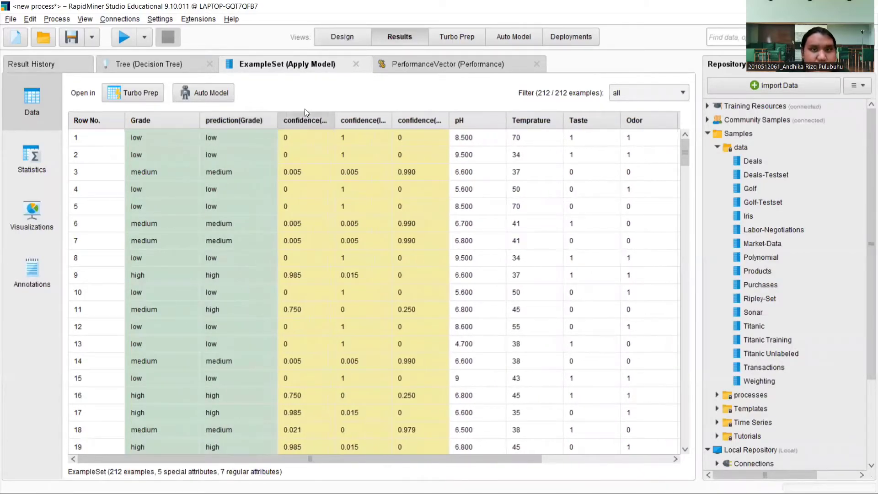
# Examine the performance table alongside the decision tree, and compare the actual and predicted Grade in row 11 of the Apply Model results.
pyautogui.click(412, 63)
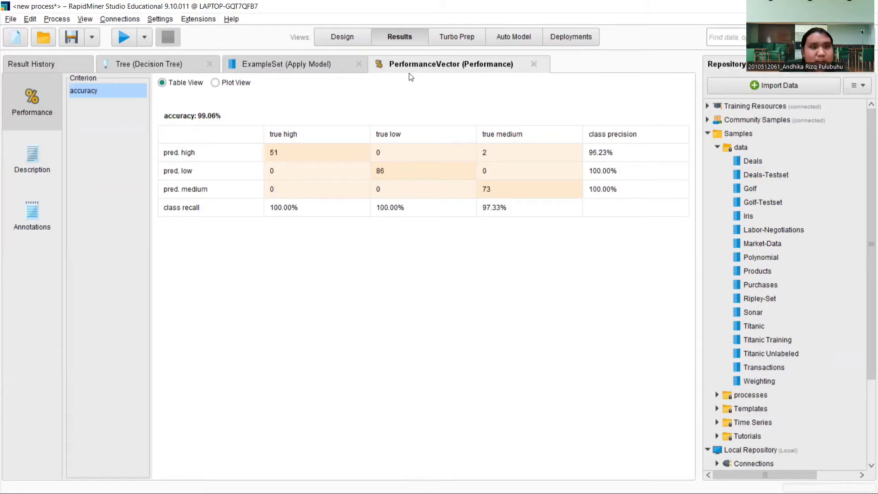
pyautogui.click(142, 65)
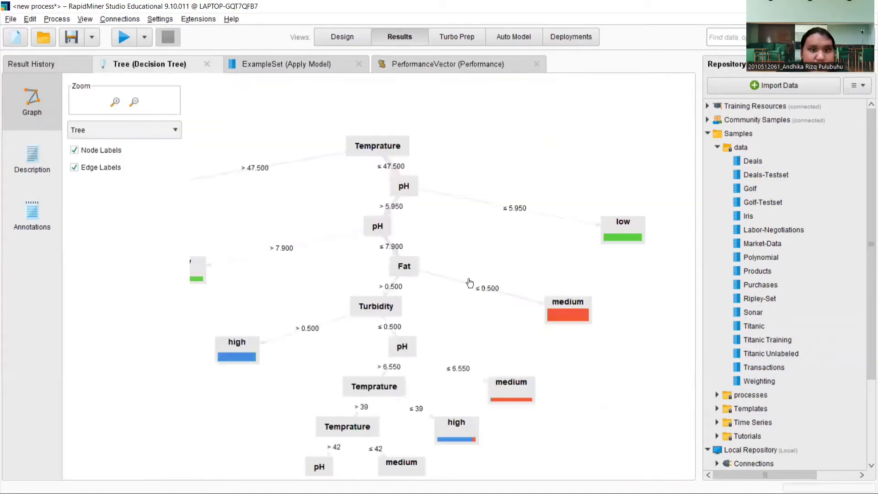
pyautogui.click(447, 66)
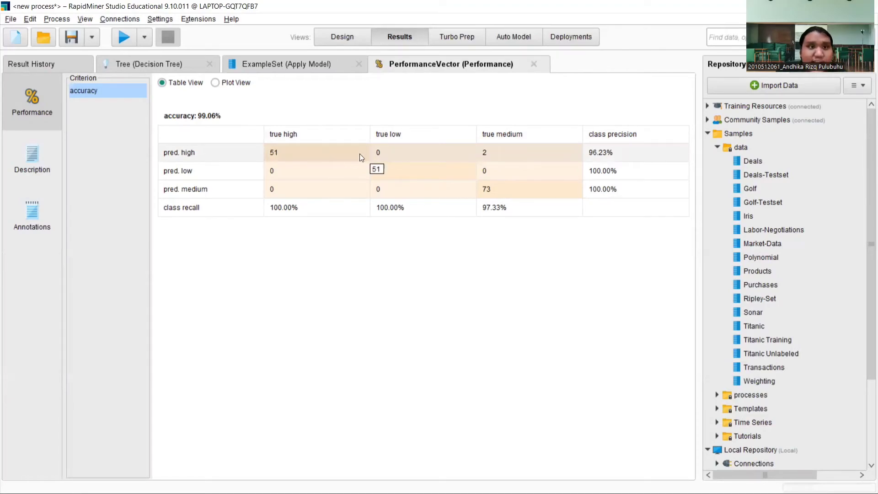
pyautogui.click(319, 63)
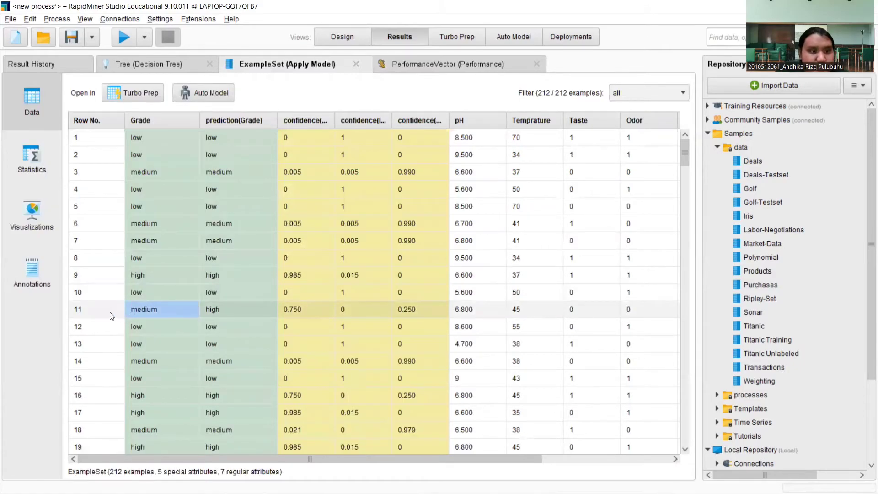
pyautogui.click(217, 308)
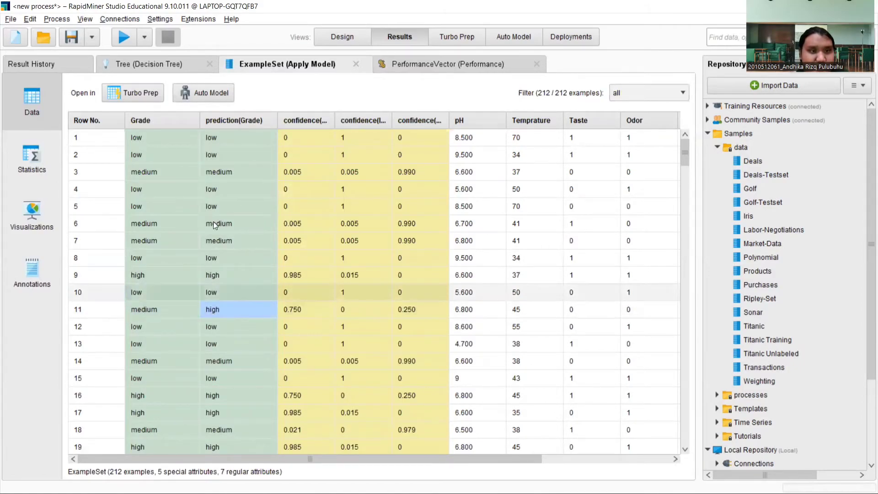
pyautogui.click(143, 308)
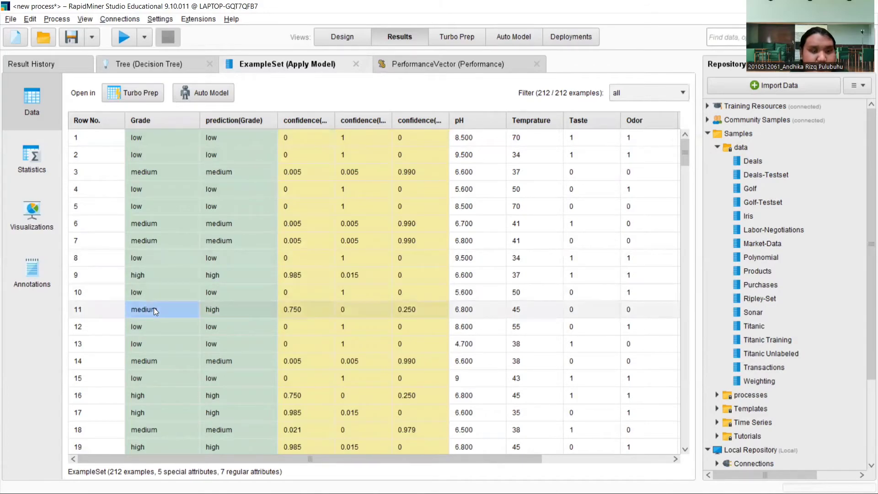
# Examine the pred. low and pred. medium rows of the performance table, and revisit the Apply Model results and Decision Tree graph.
pyautogui.click(461, 61)
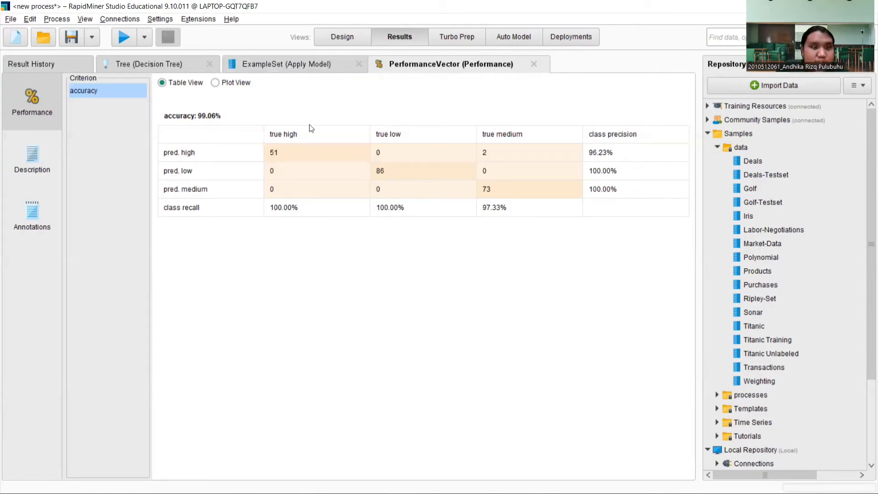
pyautogui.click(175, 173)
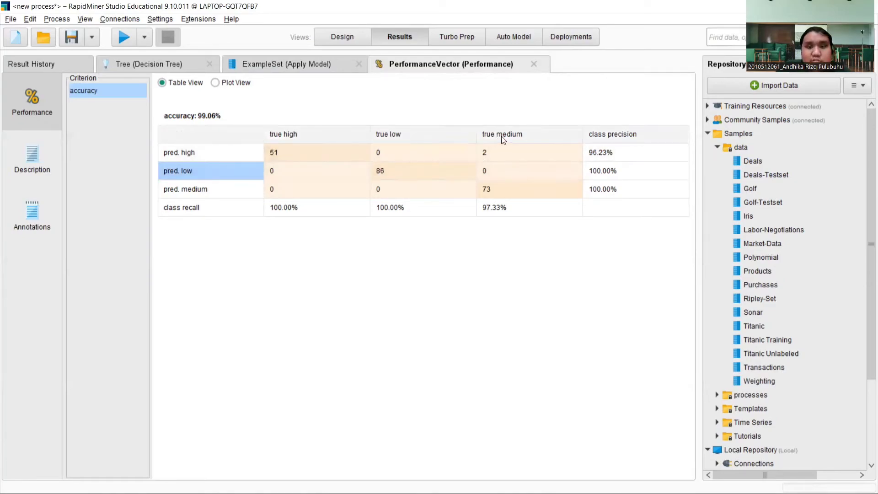
pyautogui.click(491, 171)
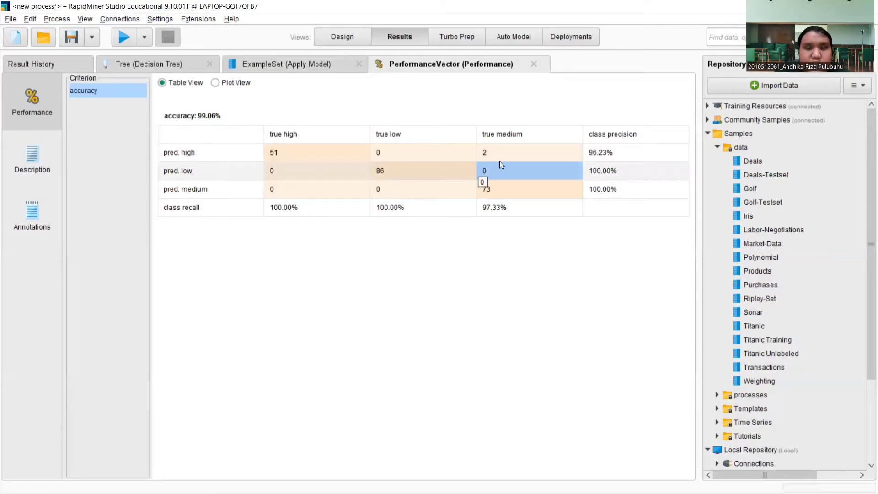
pyautogui.click(597, 166)
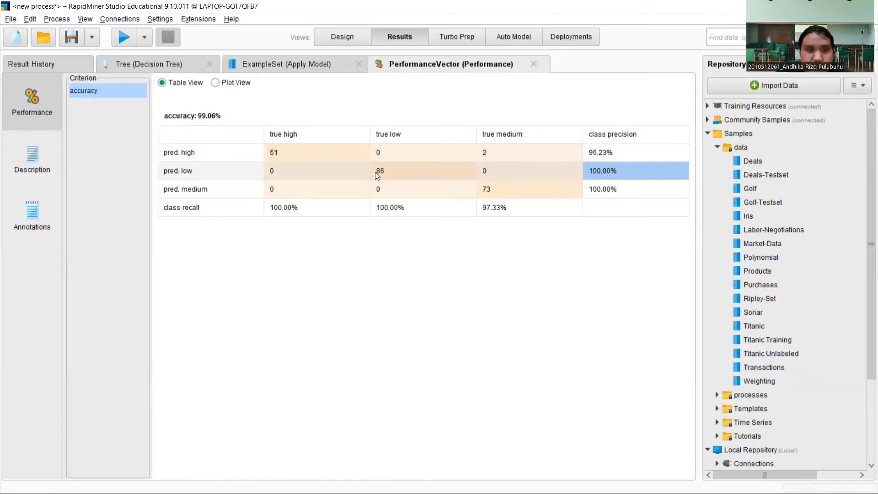
pyautogui.click(191, 188)
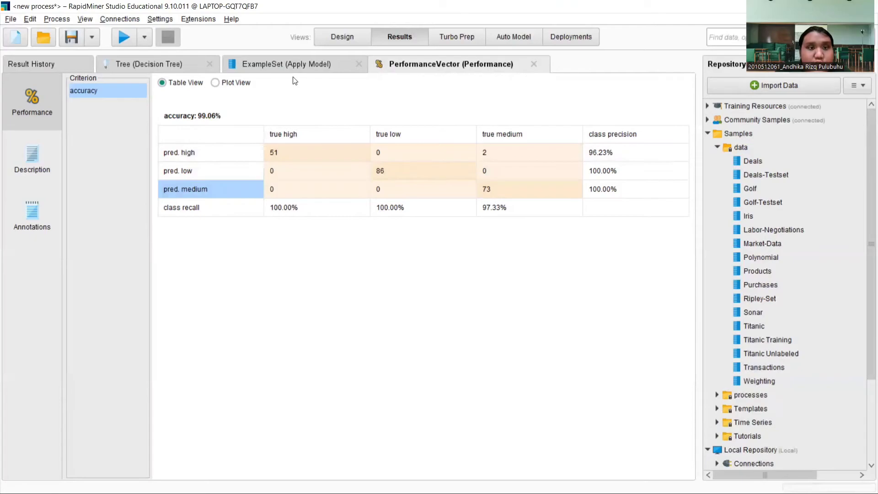
pyautogui.click(323, 68)
pyautogui.click(462, 64)
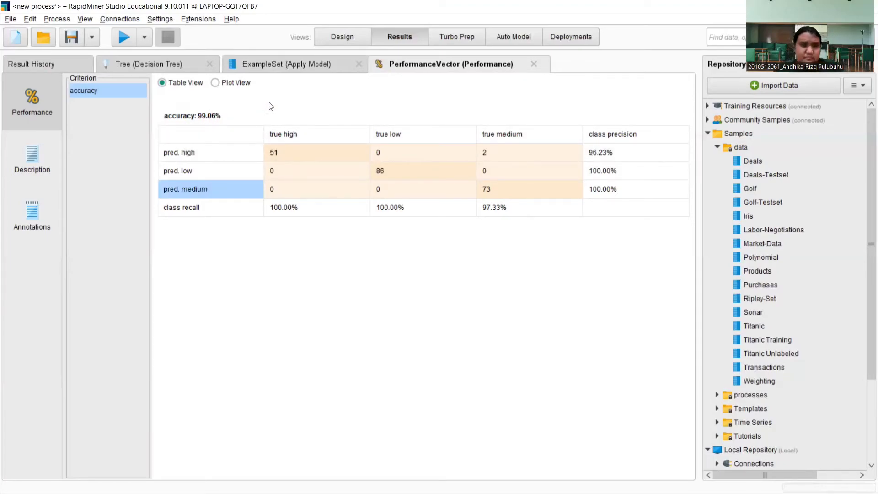
pyautogui.click(273, 66)
pyautogui.click(181, 59)
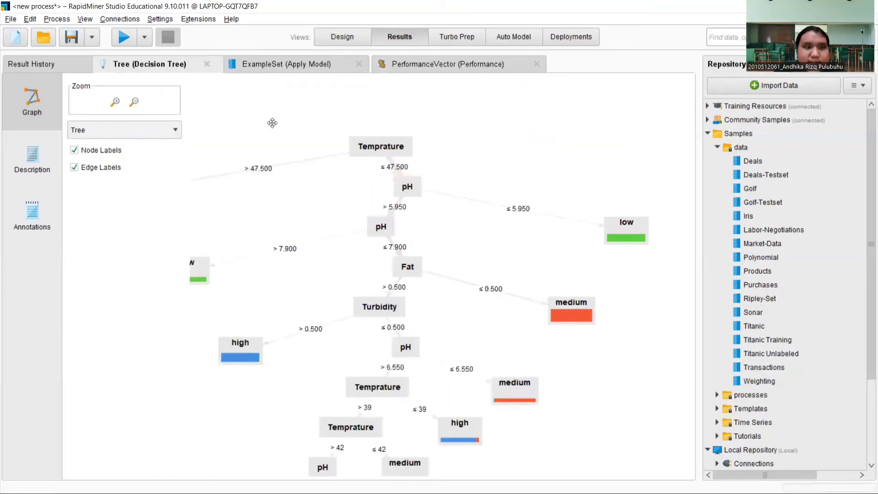
# Examine the Decision Tree graph from the Temprature root down to its lowest leaves, and recheck the performance table and Apply Model results.
pyautogui.moveTo(273, 122); pyautogui.dragTo(354, 123)
pyautogui.moveTo(365, 221); pyautogui.dragTo(346, 211)
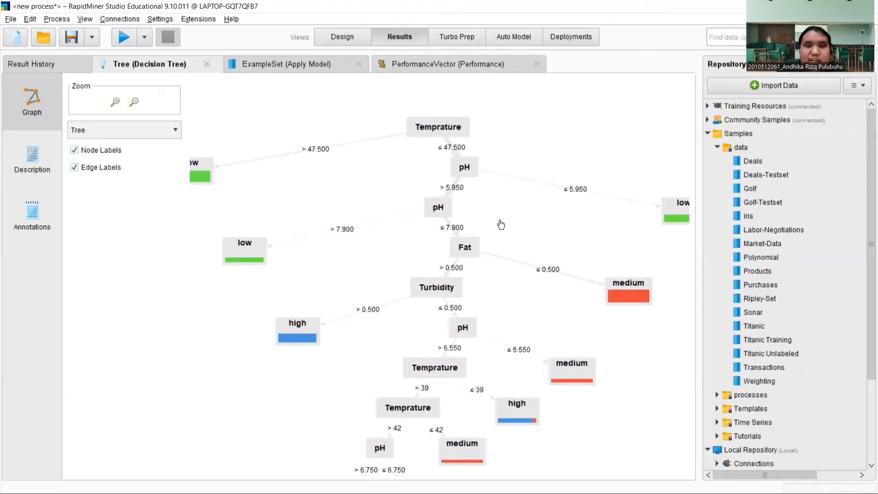
pyautogui.moveTo(512, 243)
pyautogui.mouseDown()
pyautogui.moveTo(467, 191)
pyautogui.moveTo(443, 141)
pyautogui.moveTo(415, 196)
pyautogui.moveTo(501, 230)
pyautogui.mouseUp()
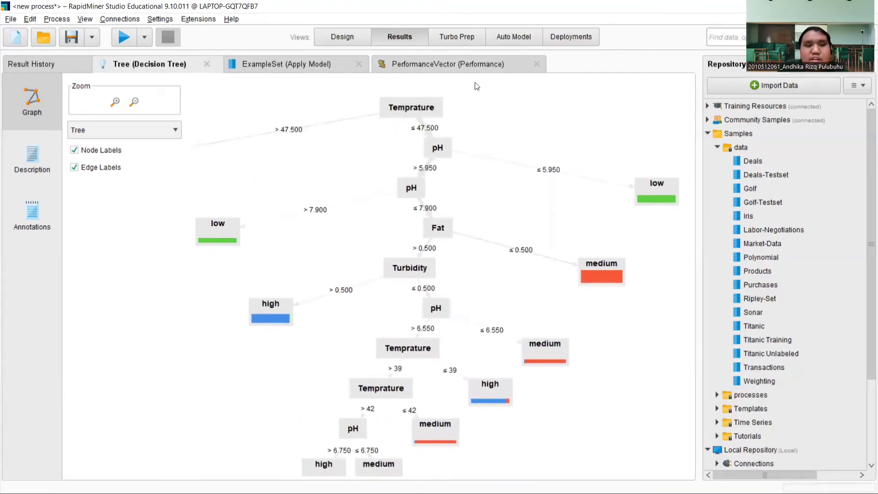
pyautogui.click(465, 62)
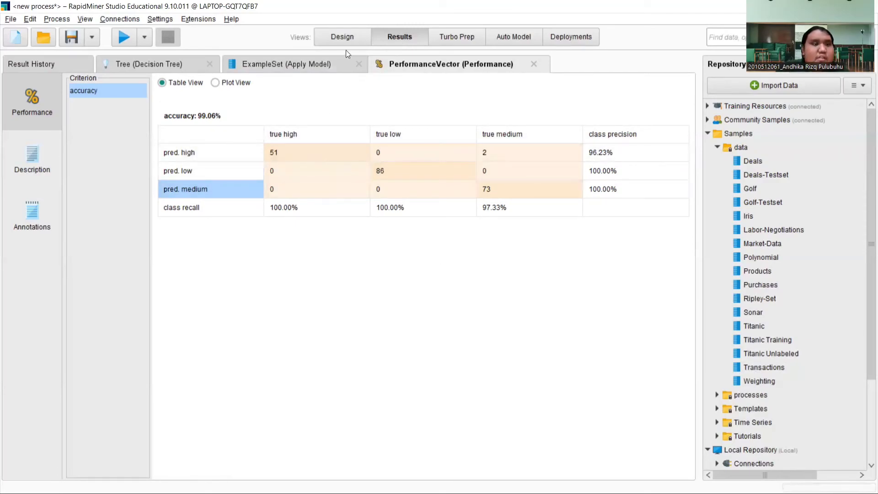
pyautogui.click(181, 69)
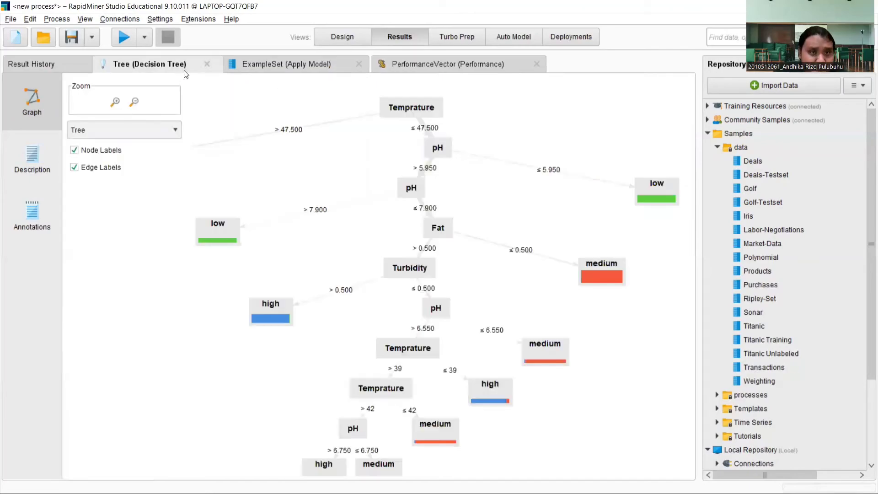
pyautogui.moveTo(490, 280); pyautogui.dragTo(451, 245)
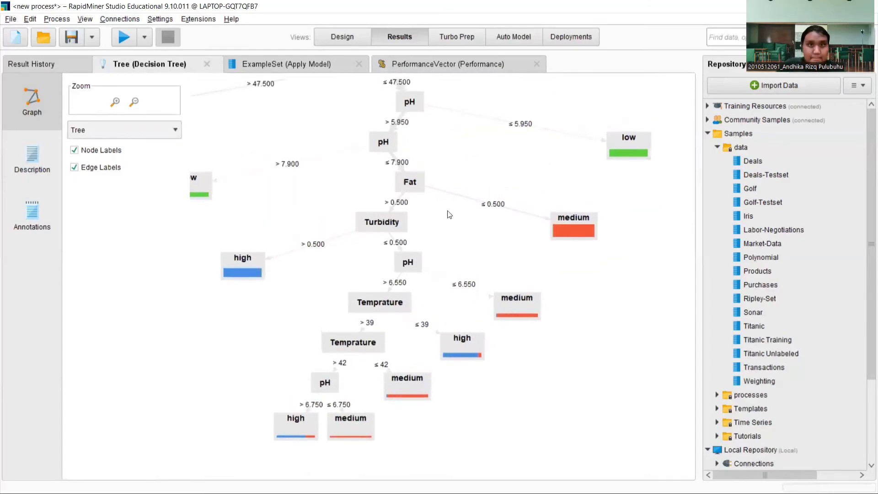
pyautogui.moveTo(310, 112); pyautogui.dragTo(368, 186)
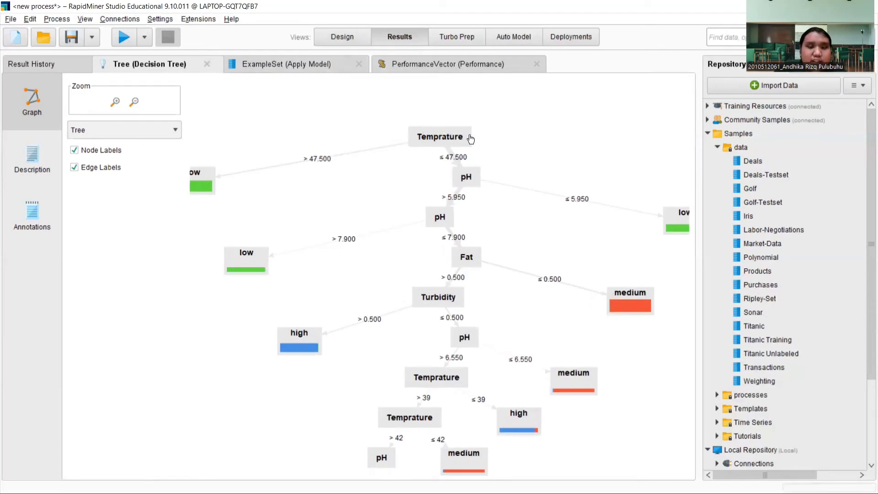
pyautogui.moveTo(507, 138); pyautogui.dragTo(442, 115)
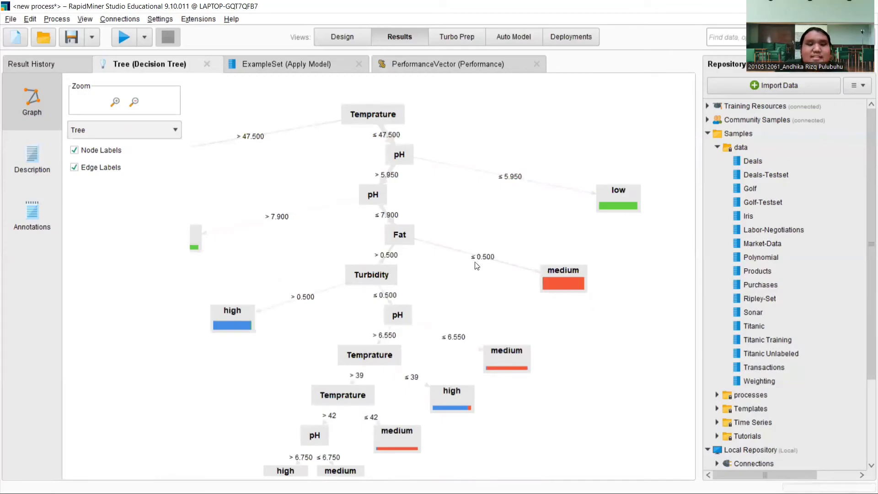
pyautogui.moveTo(448, 282)
pyautogui.mouseDown()
pyautogui.moveTo(491, 239)
pyautogui.moveTo(488, 217)
pyautogui.moveTo(463, 273)
pyautogui.mouseUp()
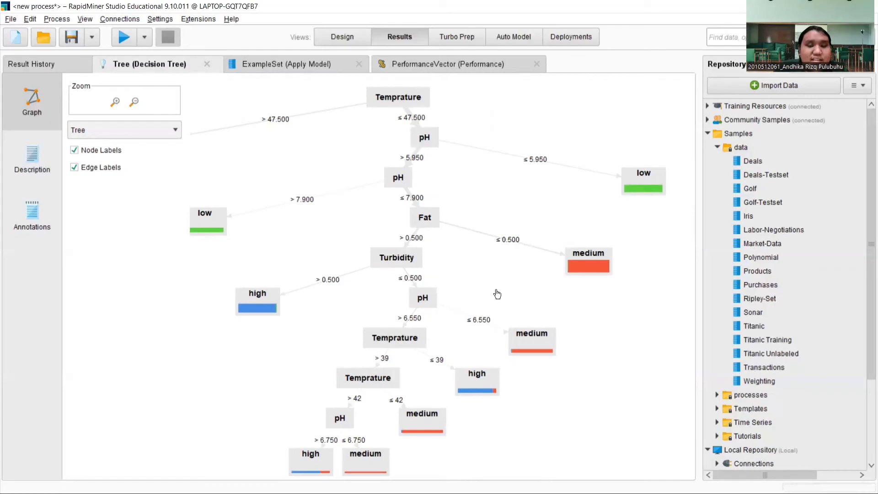
pyautogui.moveTo(506, 198)
pyautogui.mouseDown()
pyautogui.moveTo(444, 169)
pyautogui.moveTo(501, 133)
pyautogui.moveTo(552, 137)
pyautogui.moveTo(531, 197)
pyautogui.moveTo(435, 233)
pyautogui.moveTo(364, 241)
pyautogui.moveTo(398, 247)
pyautogui.moveTo(511, 211)
pyautogui.moveTo(633, 231)
pyautogui.moveTo(541, 217)
pyautogui.moveTo(525, 198)
pyautogui.moveTo(526, 166)
pyautogui.moveTo(506, 151)
pyautogui.moveTo(505, 177)
pyautogui.moveTo(525, 180)
pyautogui.moveTo(511, 196)
pyautogui.mouseUp()
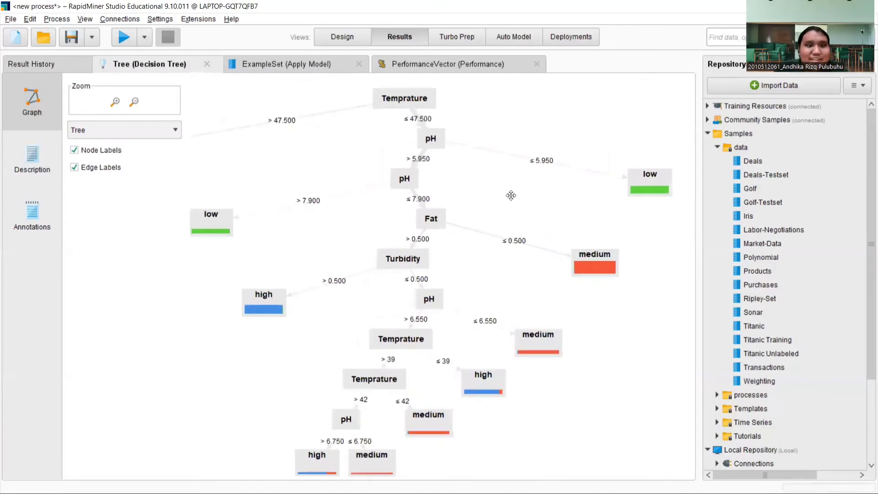
pyautogui.click(302, 69)
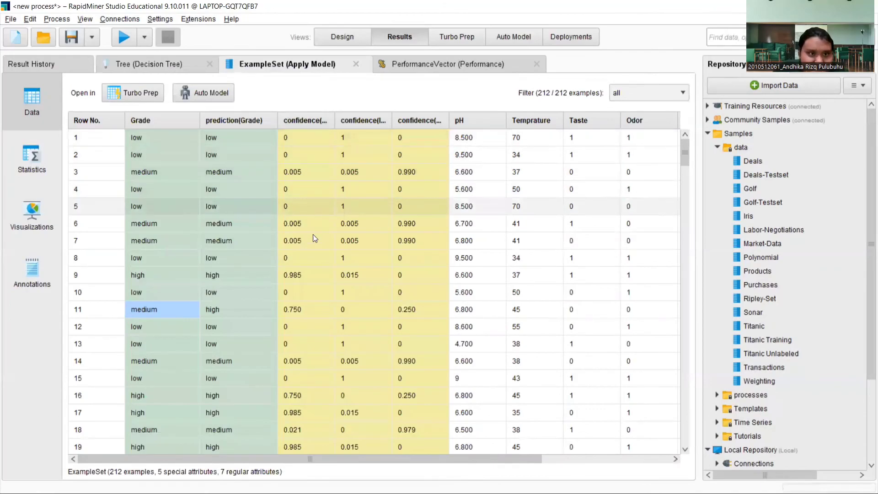
pyautogui.scroll(-2, 302, 243)
pyautogui.scroll(2, 327, 267)
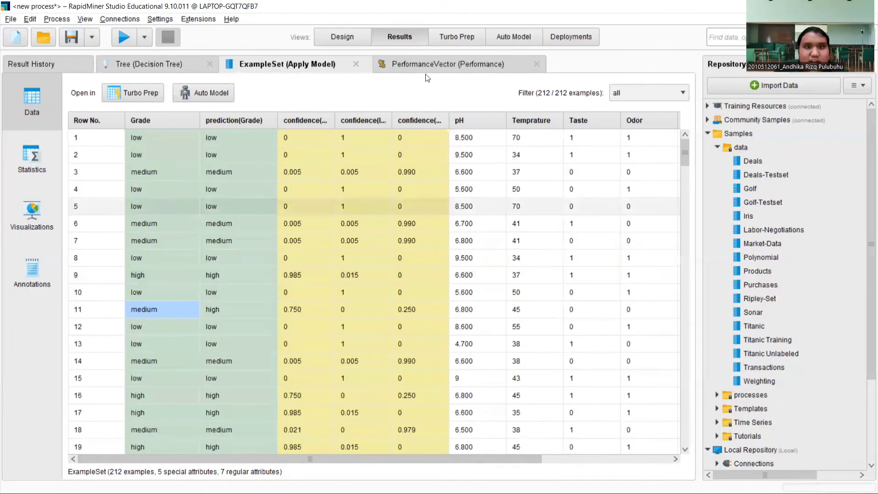
# Return to the process design and review the operator chain from Read CSV through Performance.
pyautogui.click(338, 36)
pyautogui.click(337, 286)
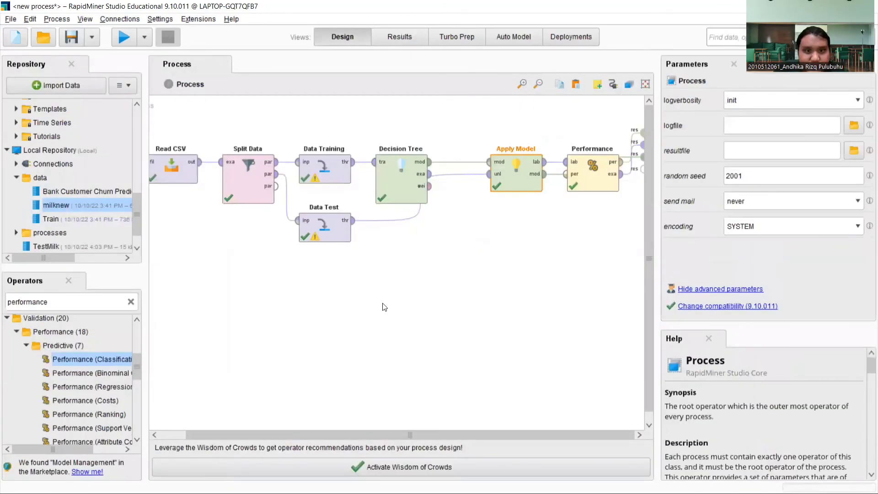
pyautogui.moveTo(328, 433)
pyautogui.mouseDown()
pyautogui.moveTo(288, 434)
pyautogui.moveTo(352, 434)
pyautogui.moveTo(315, 435)
pyautogui.mouseUp()
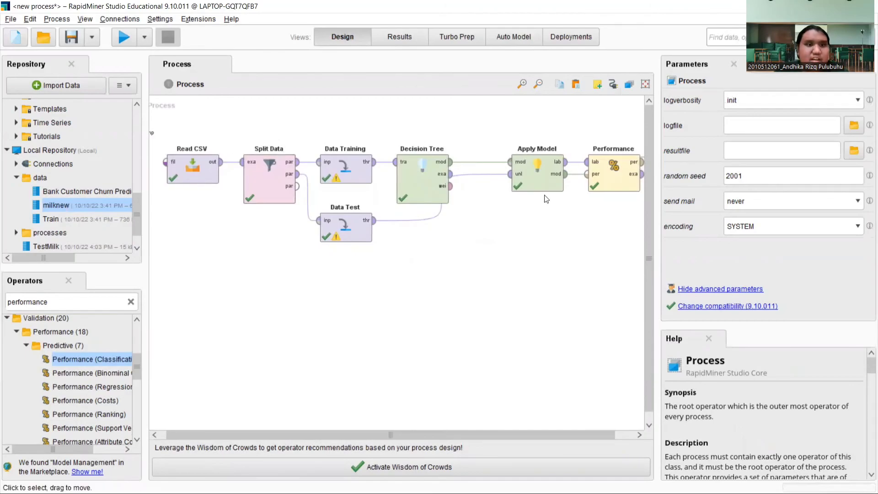
pyautogui.moveTo(411, 432); pyautogui.dragTo(349, 399)
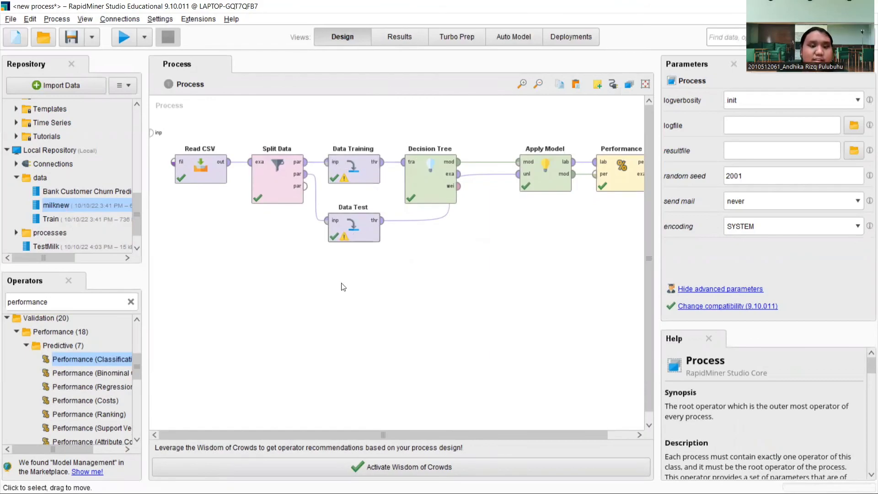
pyautogui.moveTo(341, 434); pyautogui.dragTo(371, 437)
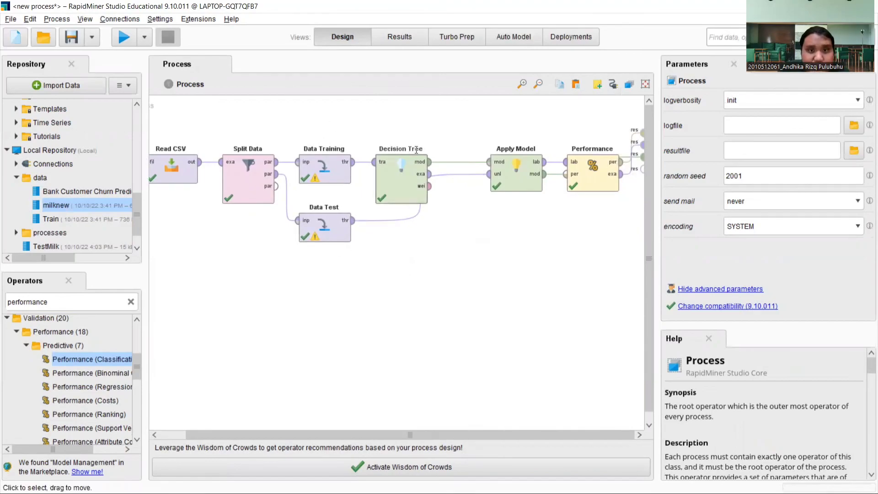
# Move the Apply Model and Performance operators closer to Decision Tree so the operators in the chain are evenly spaced.
pyautogui.moveTo(381, 148); pyautogui.dragTo(421, 150)
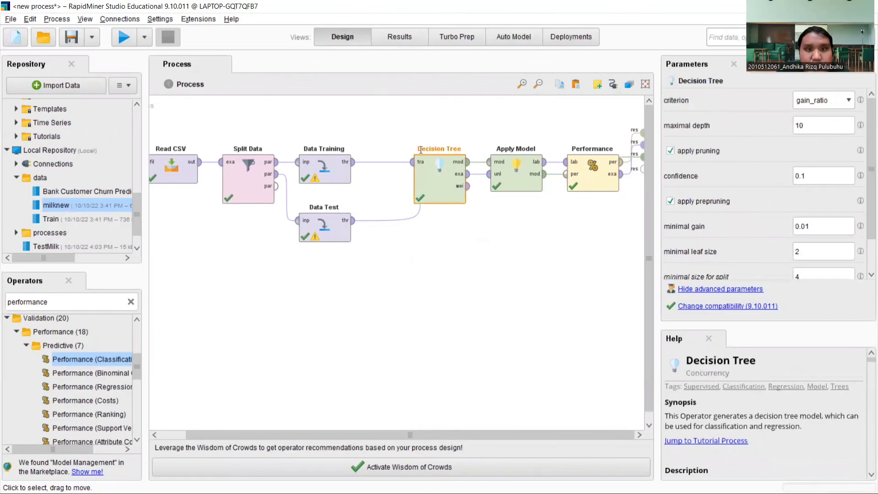
pyautogui.hotkey('ctrl', 'z')
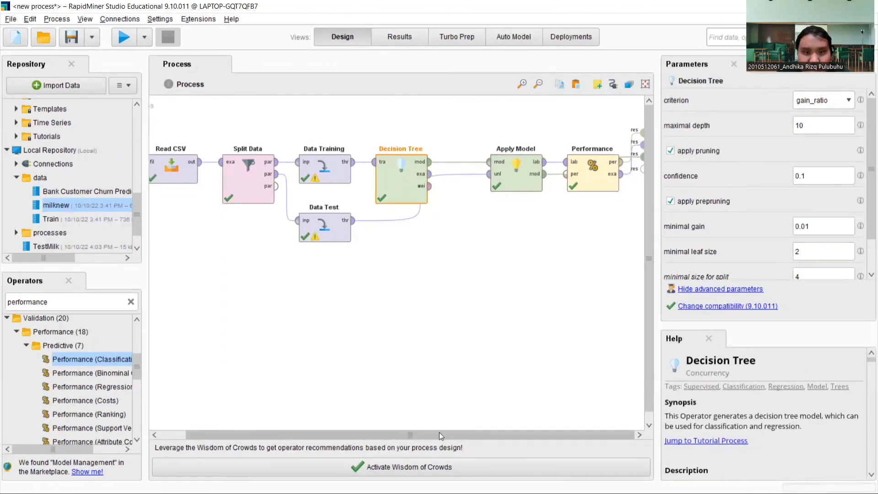
pyautogui.click(591, 165)
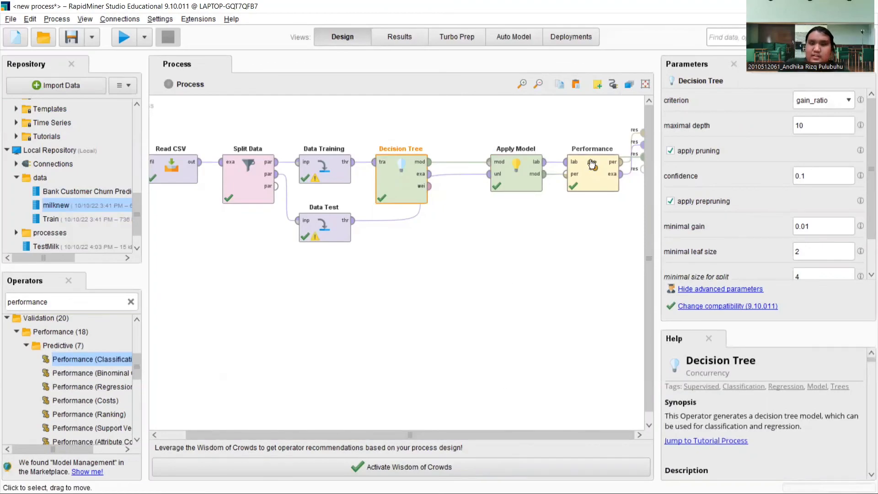
pyautogui.moveTo(519, 192); pyautogui.dragTo(481, 192)
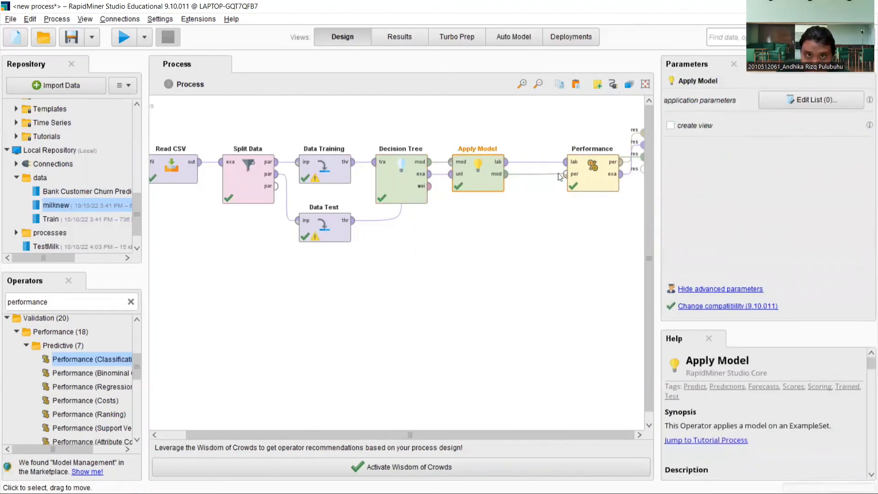
pyautogui.moveTo(608, 181); pyautogui.dragTo(569, 181)
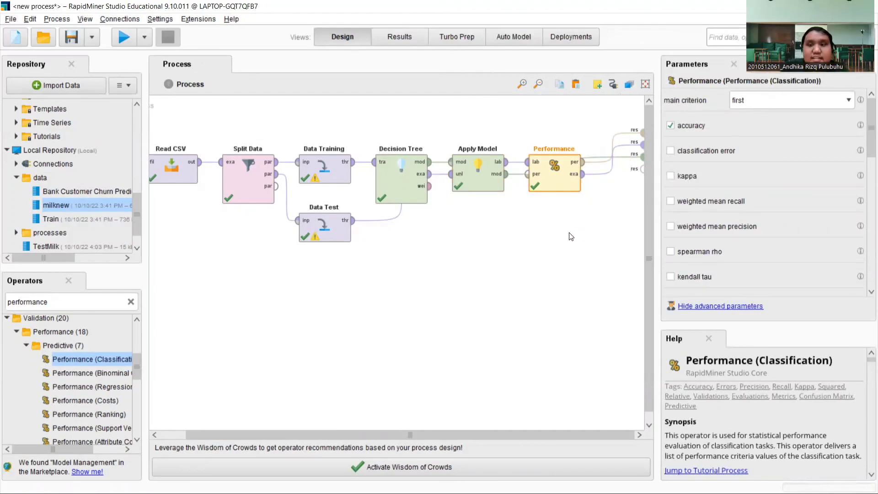
pyautogui.click(508, 273)
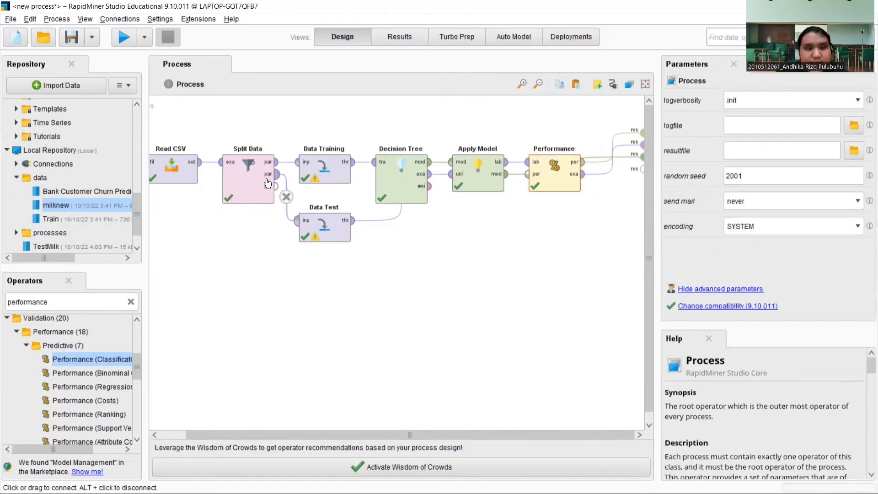